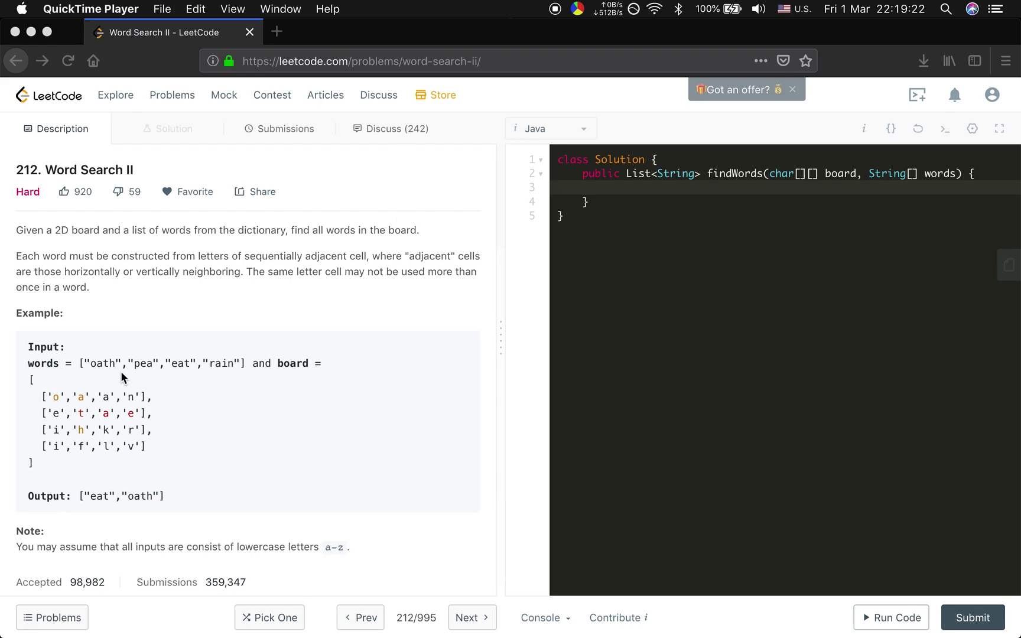
scroll(241, 431, "down", 2)
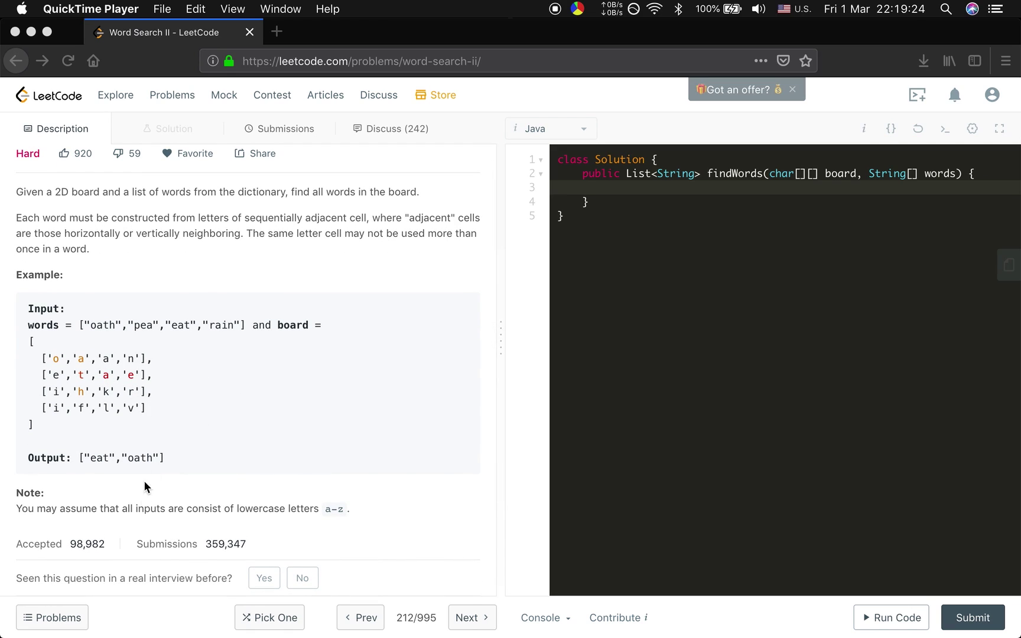
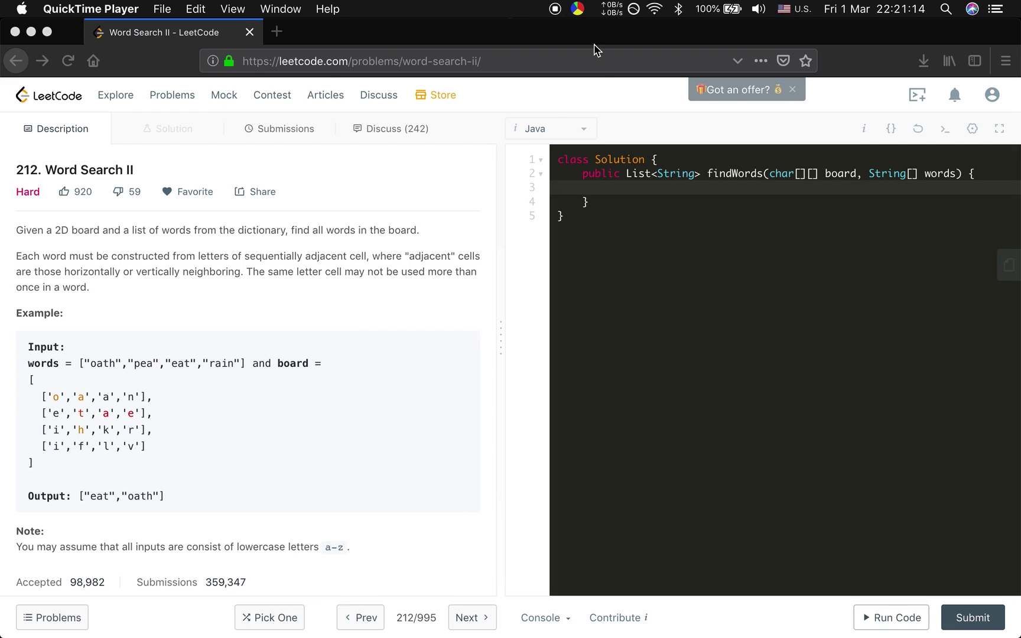
Step: Add a prune comment above findWords and declare the empty result list res
left_click(598, 190)
left_click(661, 160)
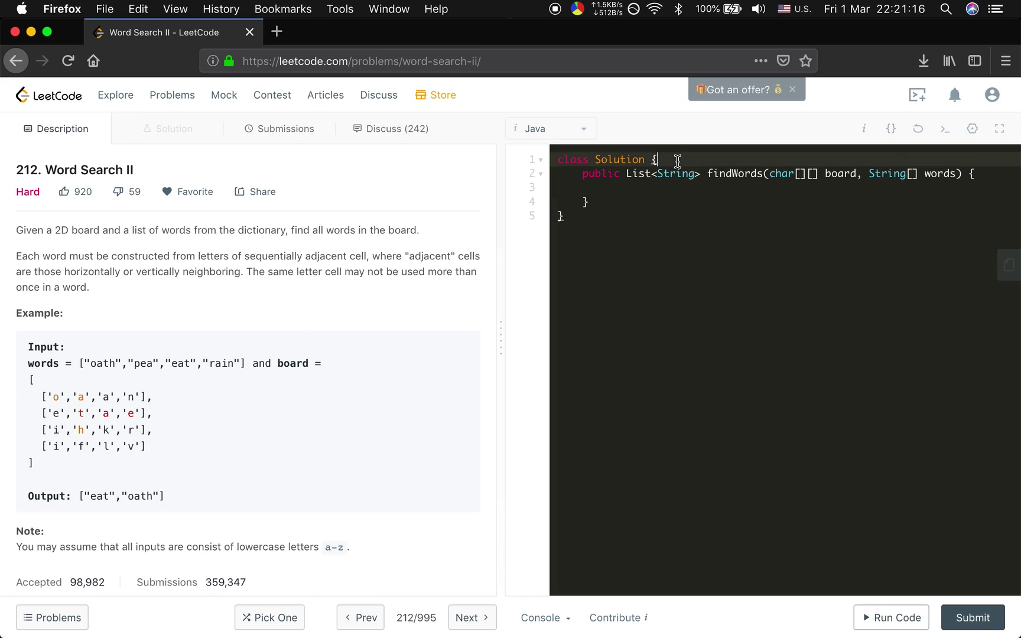
key("Return")
type("// prunte")
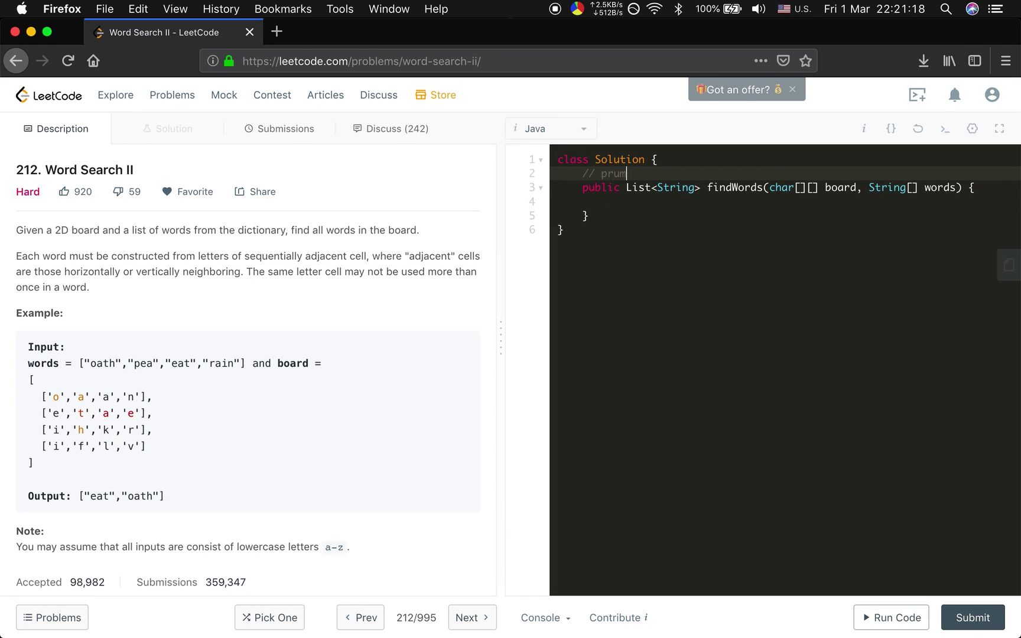
key("BackSpace")
key("BackSpace")
type("e")
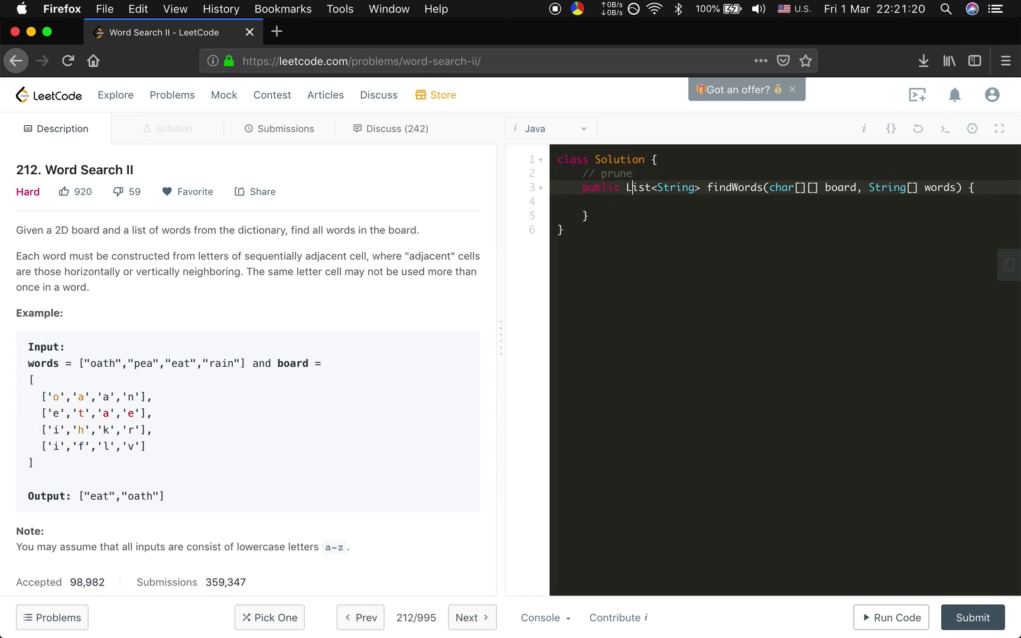
key("Down")
key("Down")
type("List<")
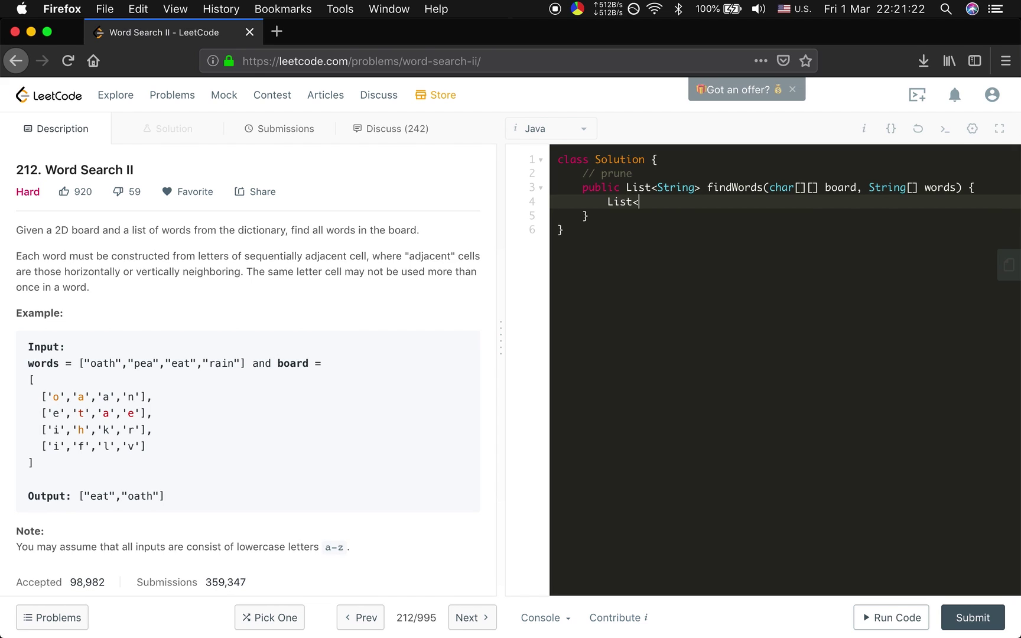
type("String> res ")
type("= new Ara")
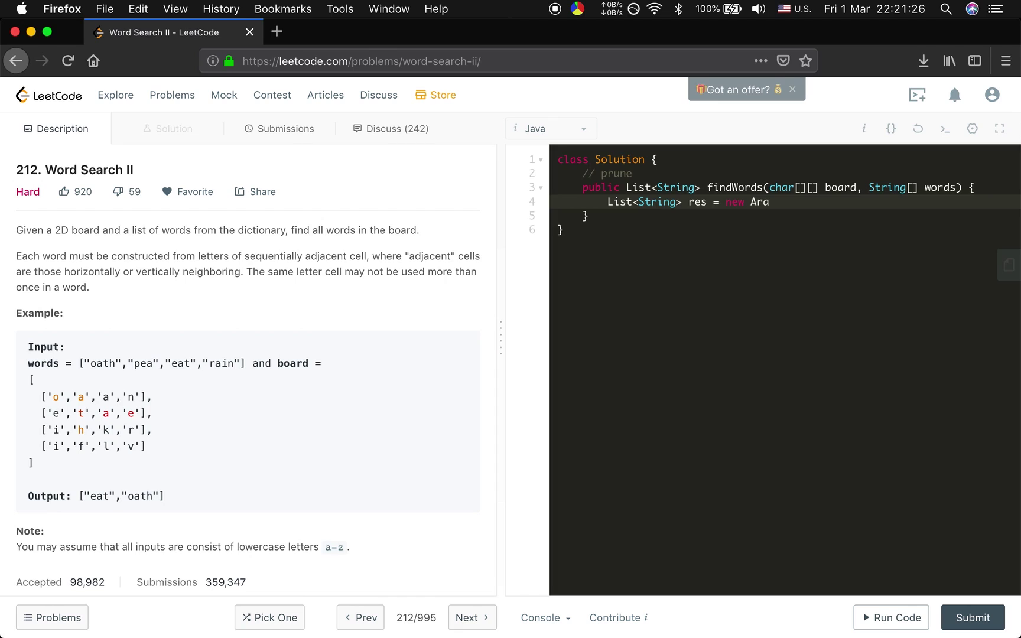
key("BackSpace")
type("rayList<>()")
type(";")
Step: Return res early when the board is null or empty
key("Return")
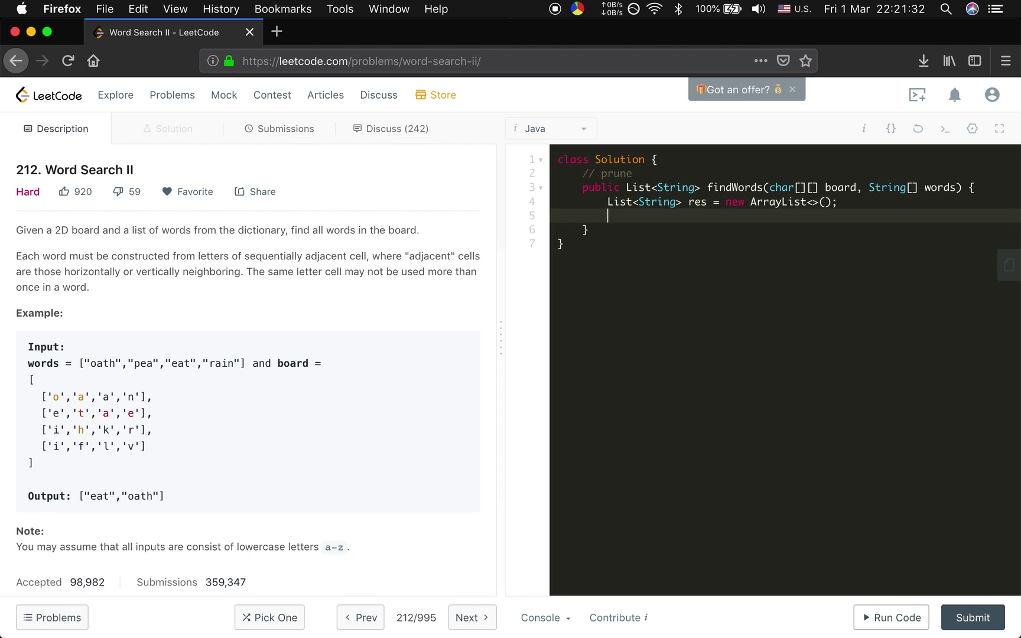
type("if (bo")
type("ard == null |")
type("| board")
key("BackSpace")
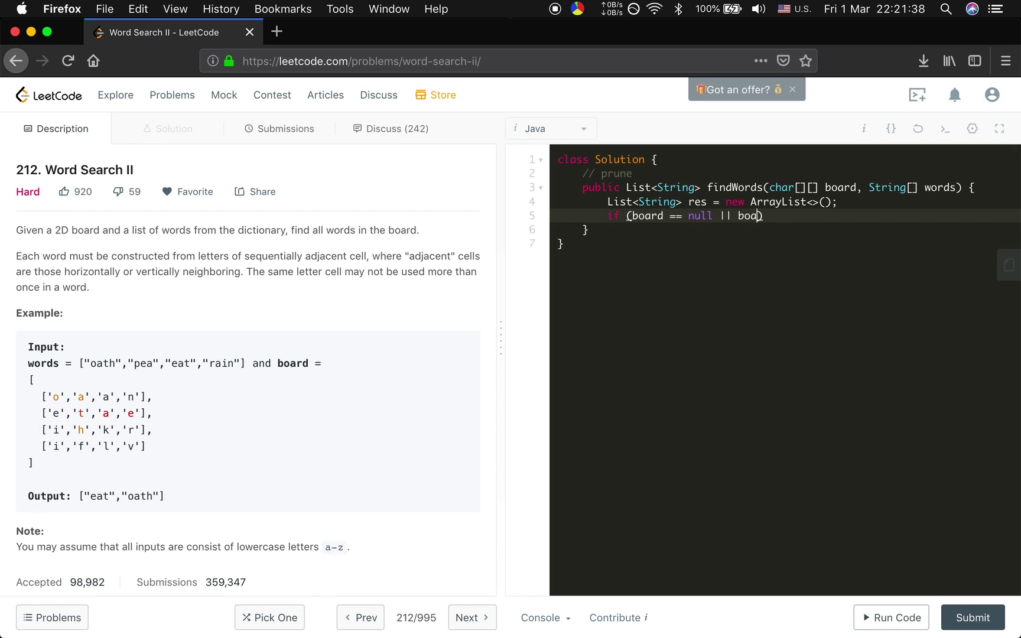
type("d.length ")
type("== 0")
key("Right")
type("return res;")
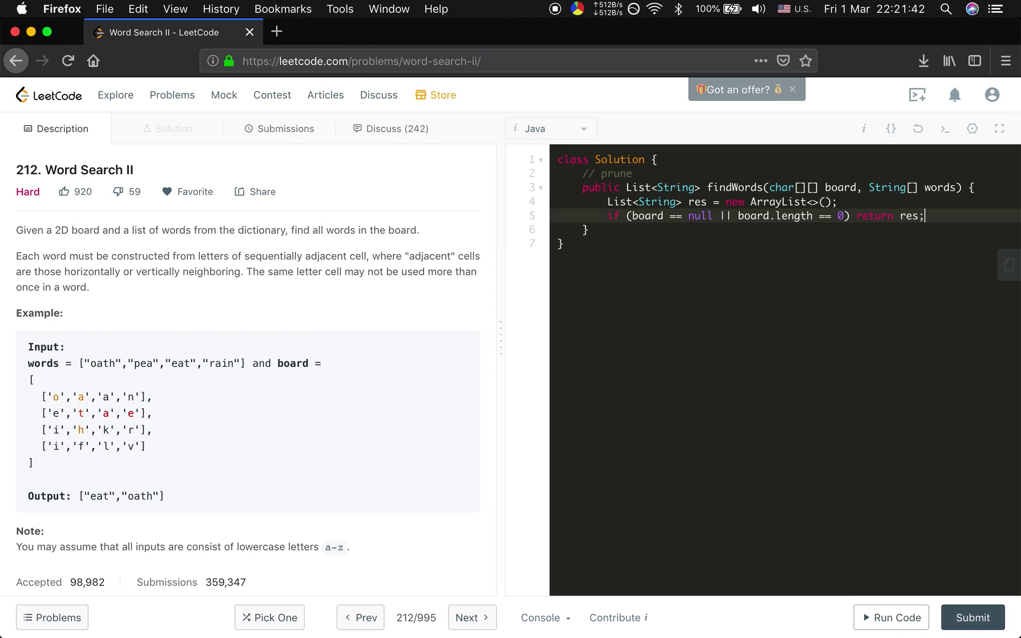
key("Return")
key("Return")
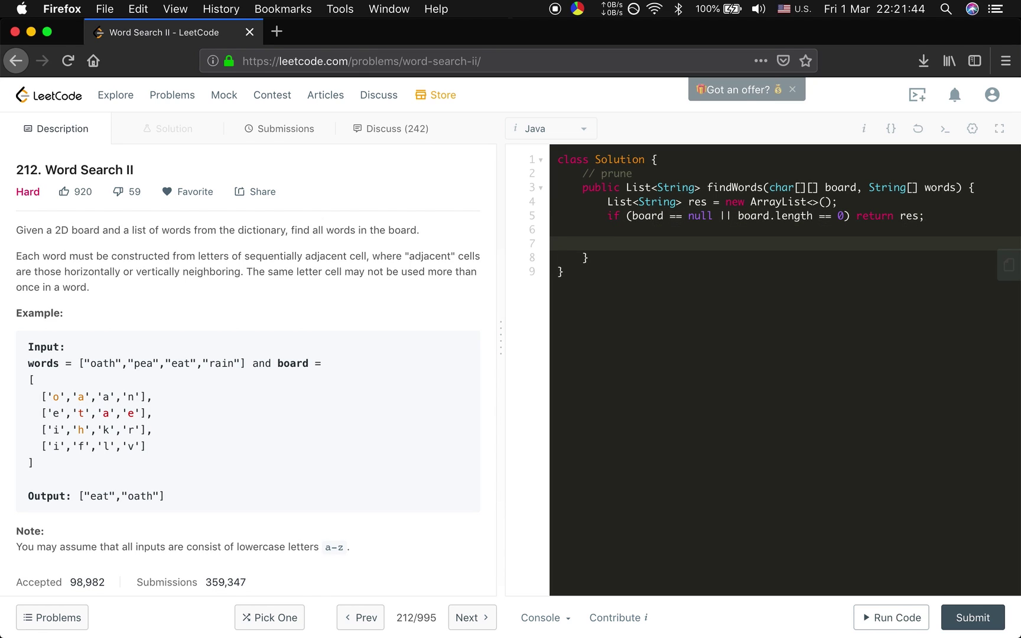
type("bui")
type("ldT")
type("rie();")
Step: Write the nested i and j loops over the board after the buildTrie call
key("Right")
type(";")
key("Return")
key("Return")
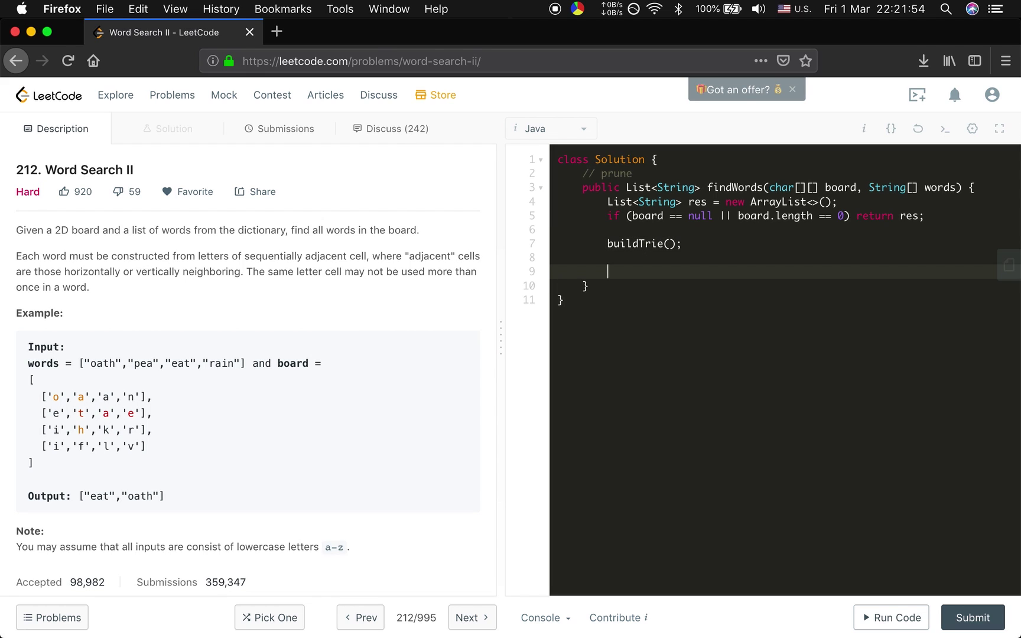
type("for (int ")
type("i = 0; i < b")
type("oard.length; ")
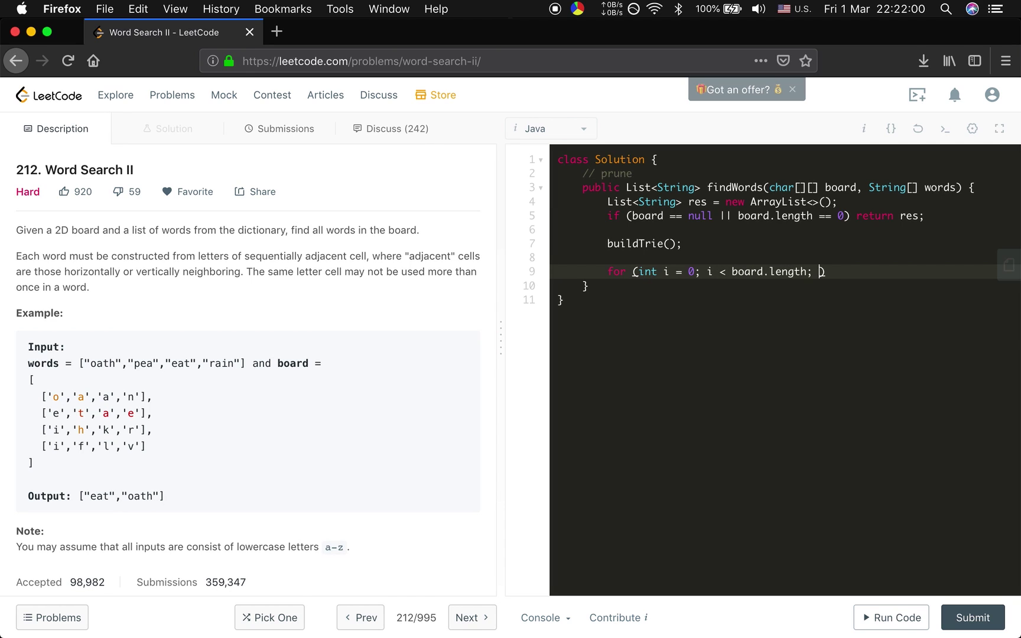
type("i++) {")
key("Return")
type("for (int j = ")
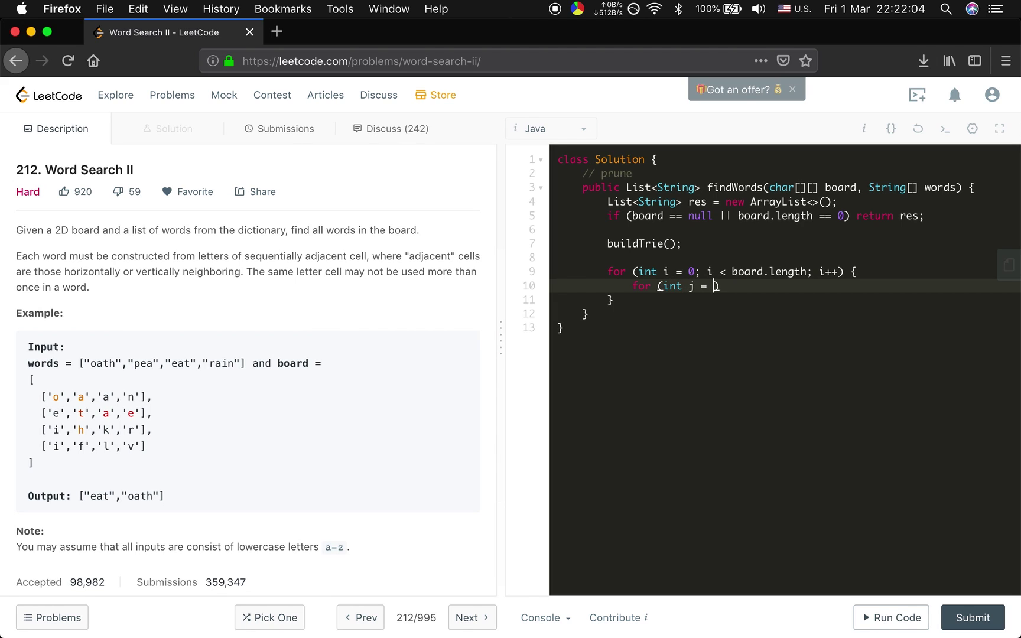
type("0; j < bou")
key("BackSpace")
key("BackSpace")
type("oard[0].le")
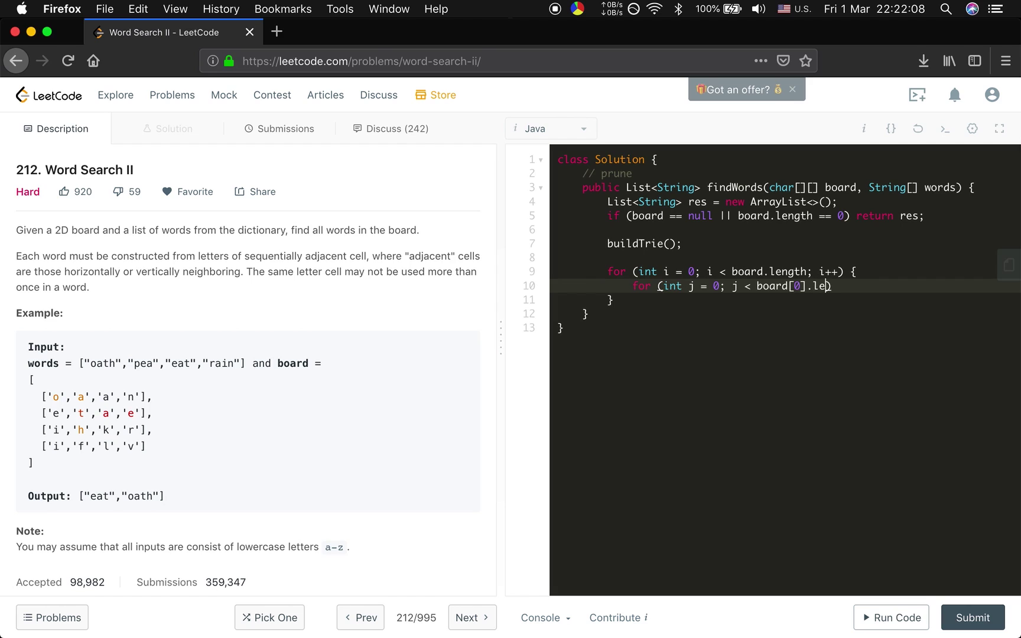
type("ngth; j++")
type(") {")
Step: Put an if () block calling dfs() inside the inner j loop
key("Return")
type("if (")
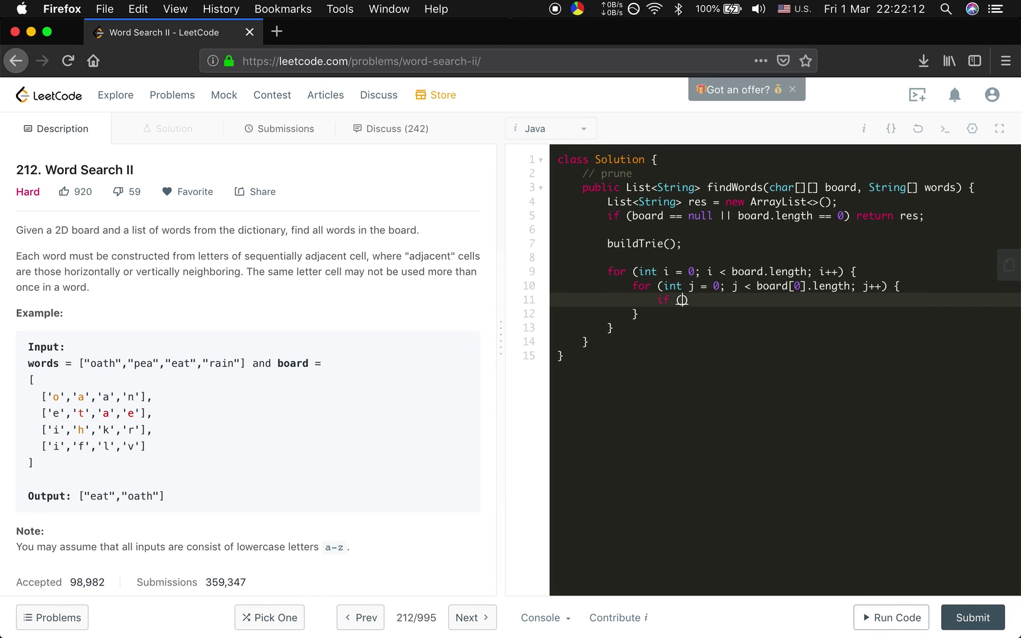
key("Up")
key("Up")
key("Up")
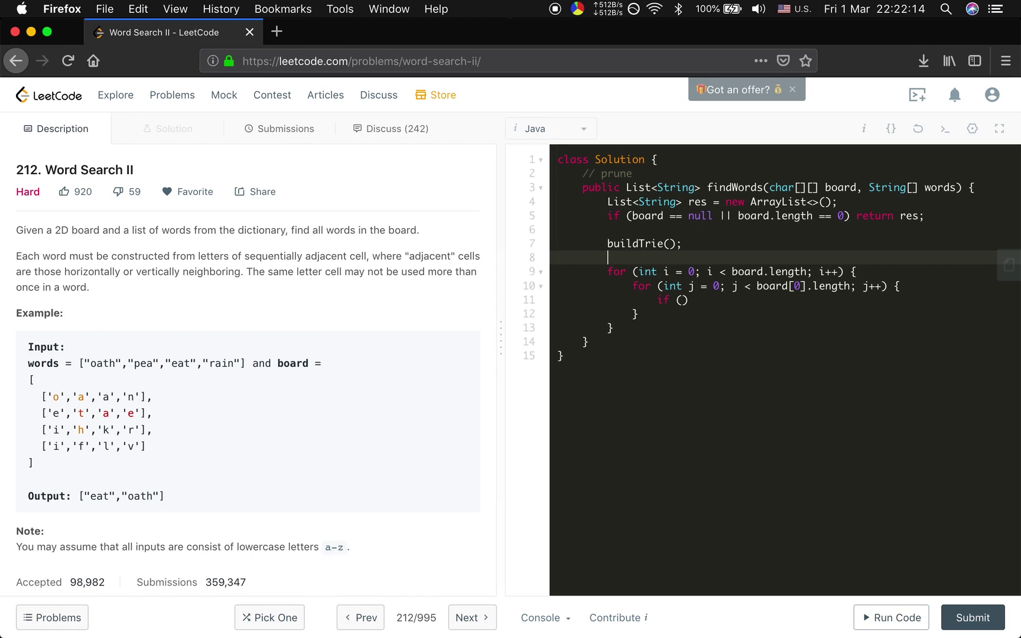
key("Up")
key("Down")
key("Down")
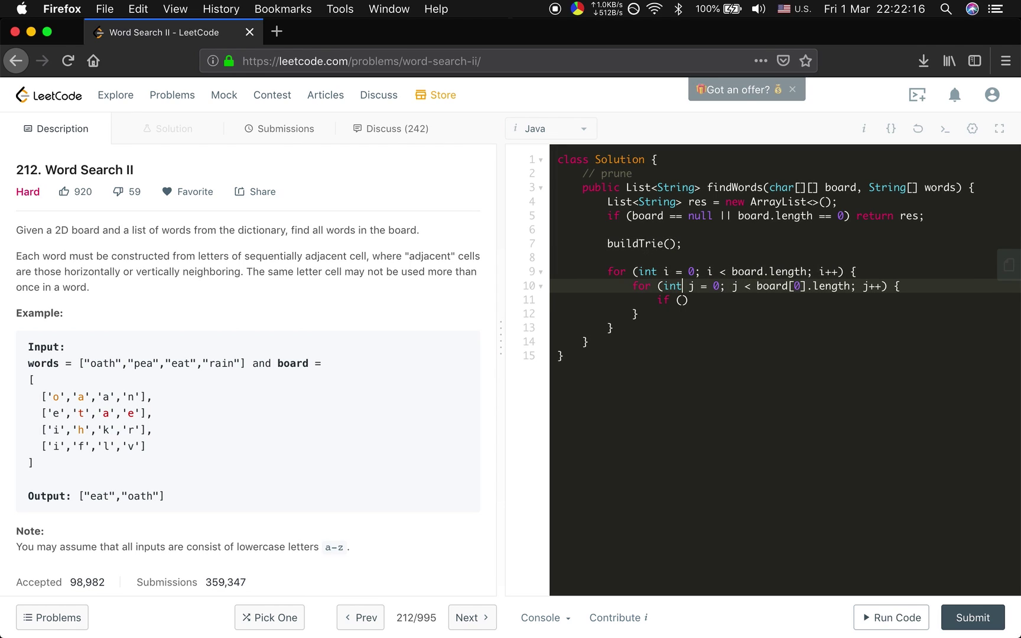
key("Down")
key("Down")
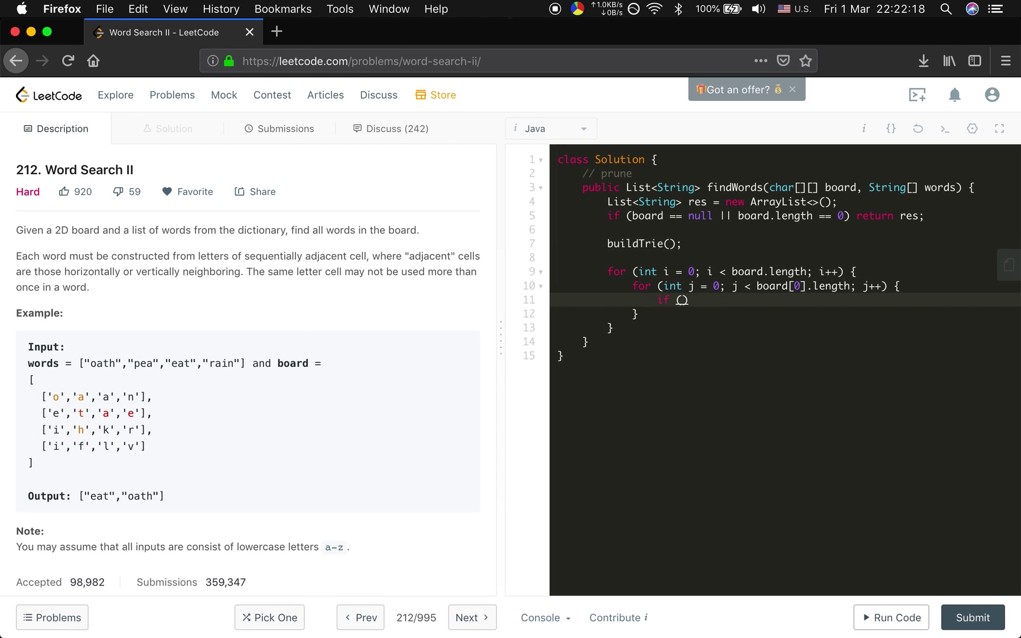
key("Right")
type("{")
key("Return")
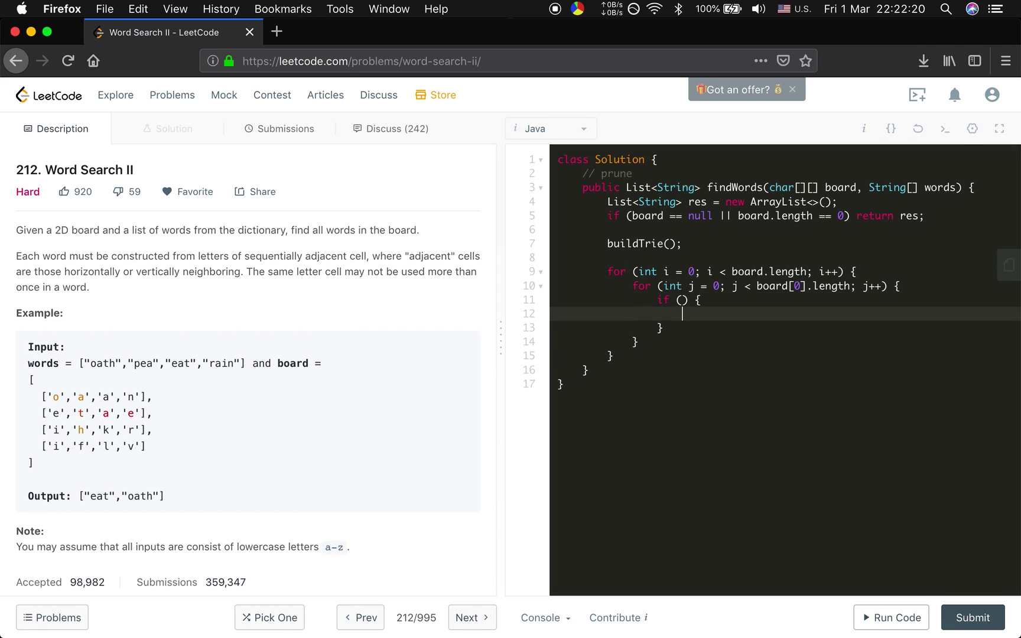
type("dfs()")
type(";")
Step: Add return res; after the loops
key("Down")
key("Down")
key("Down")
key("End")
key("Return")
key("Return")
type("r")
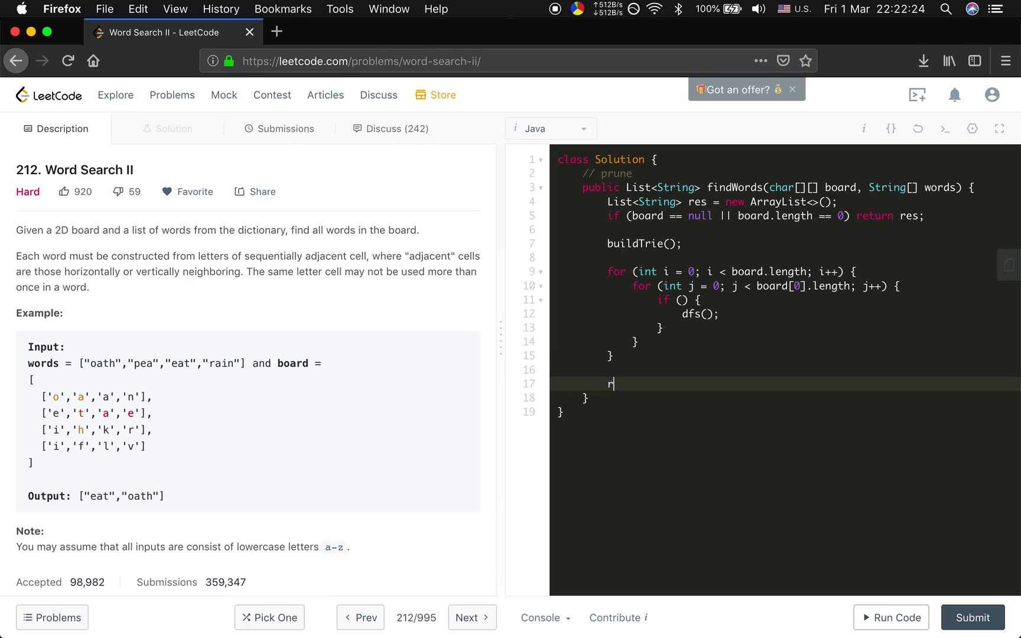
type("eturn res;")
key("Up")
key("Up")
key("Up")
key("Up")
key("Up")
key("Up")
key("Up")
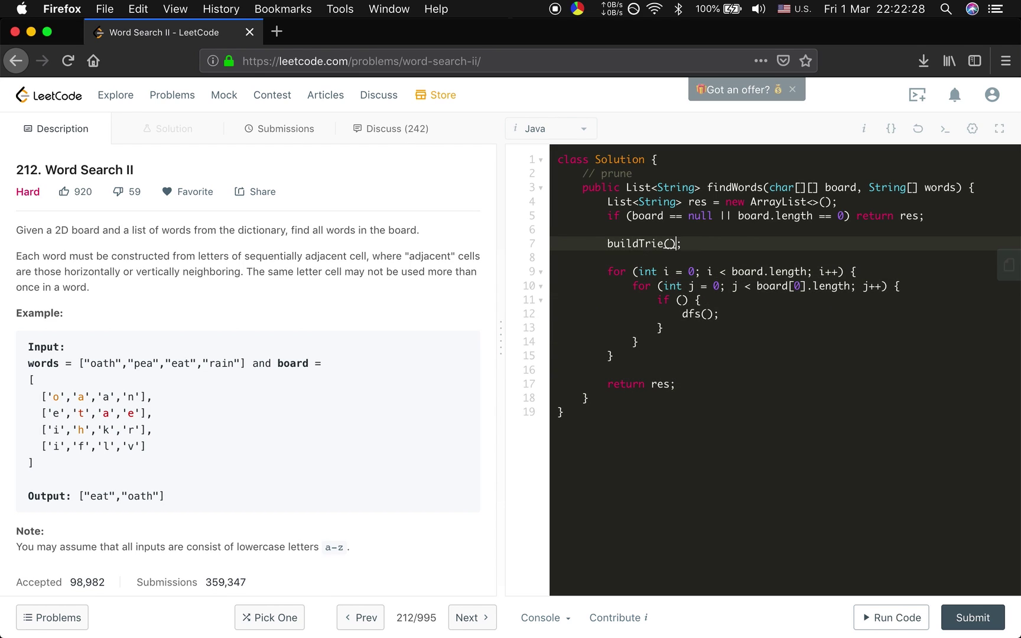
key("Up")
key("Up")
key("Up")
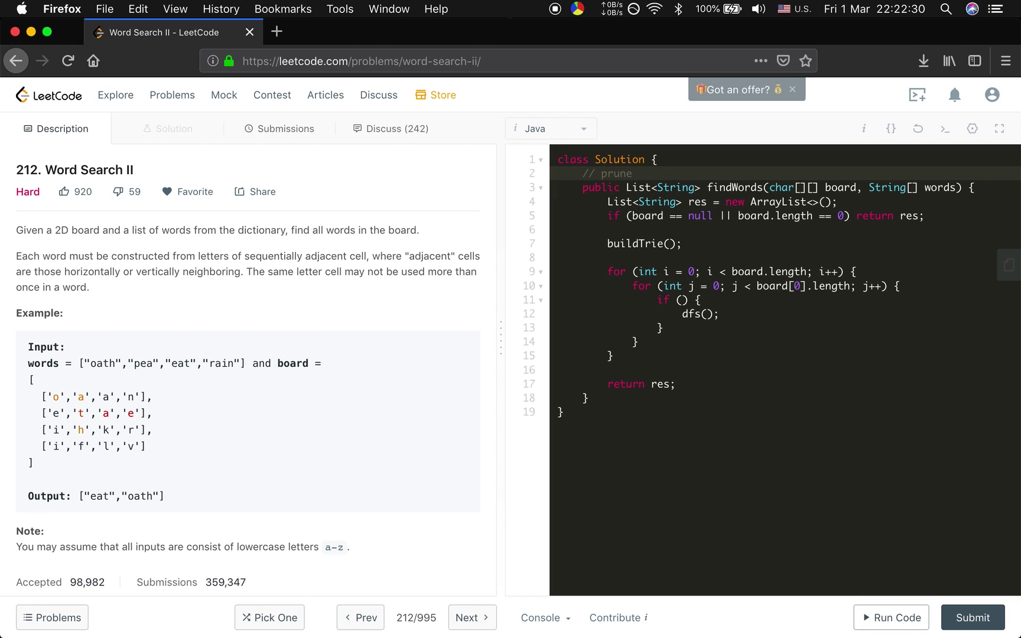
Step: Define a TrieNode class with a 26-element children array field
key("Return")
key("Return")
type("class TrieNo")
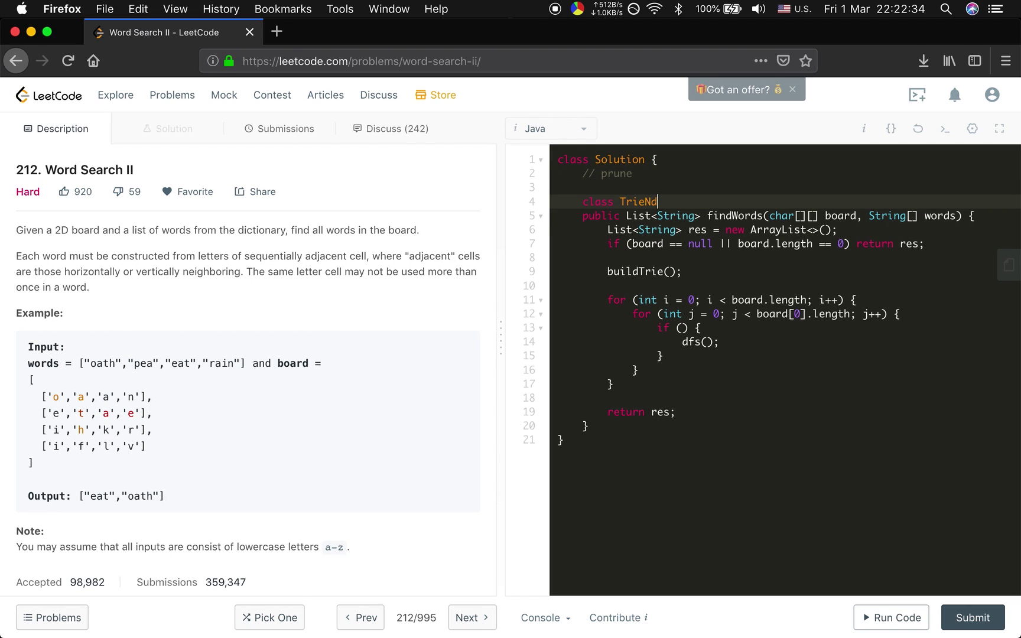
type("de {}")
key("Return")
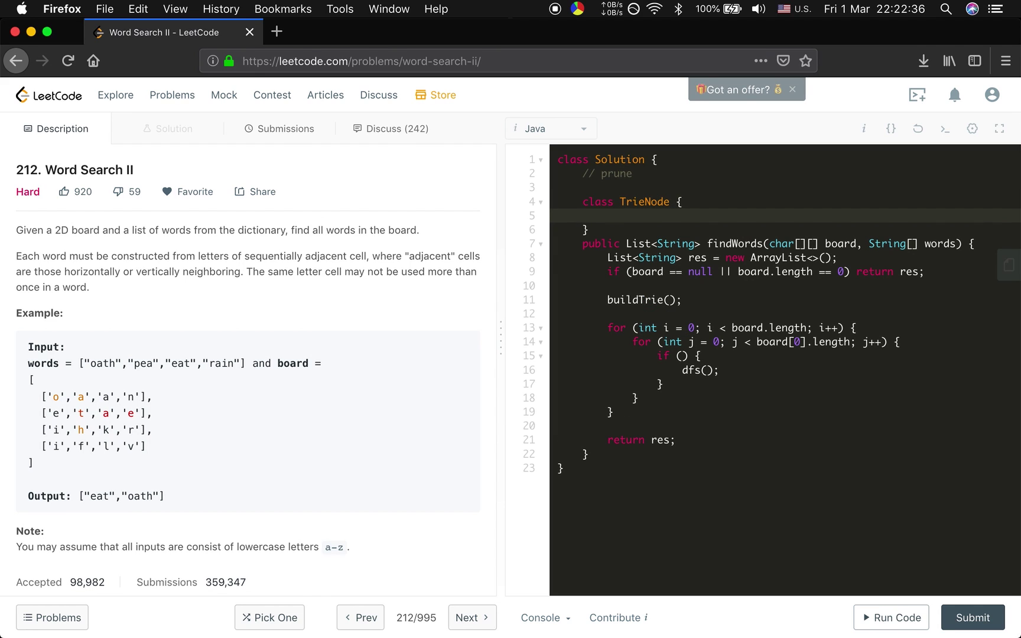
type("Tre")
type("iN")
key("BackSpace")
type("ie")
type("Node[] c")
type("hildren;")
key("Return")
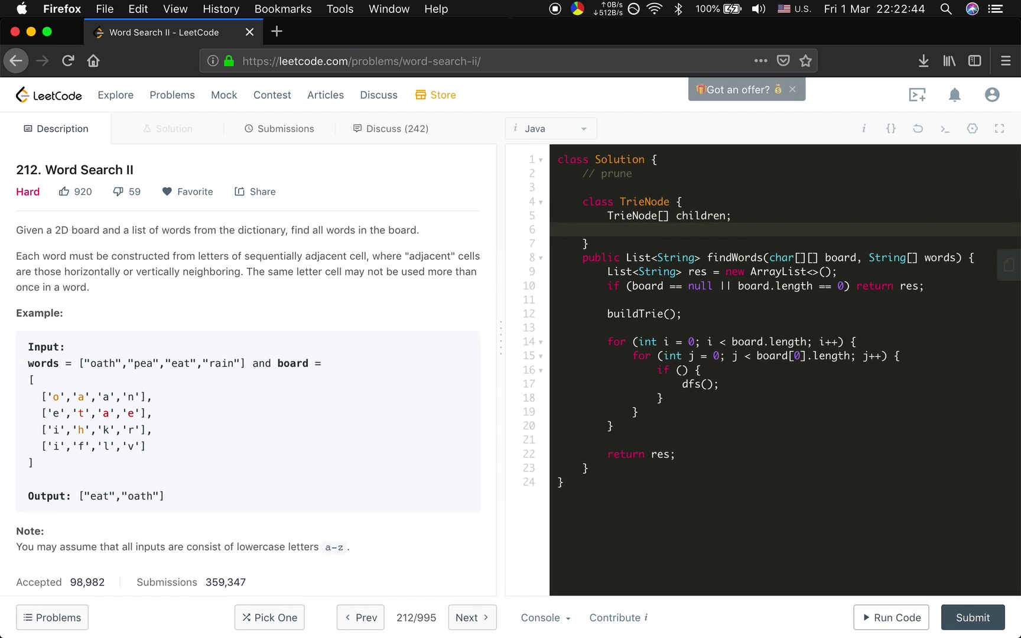
type("String")
type(" wo")
type("rd;")
Step: Add a word field and a TrieNode constructor that sets word to null
key("Return")
type("pu")
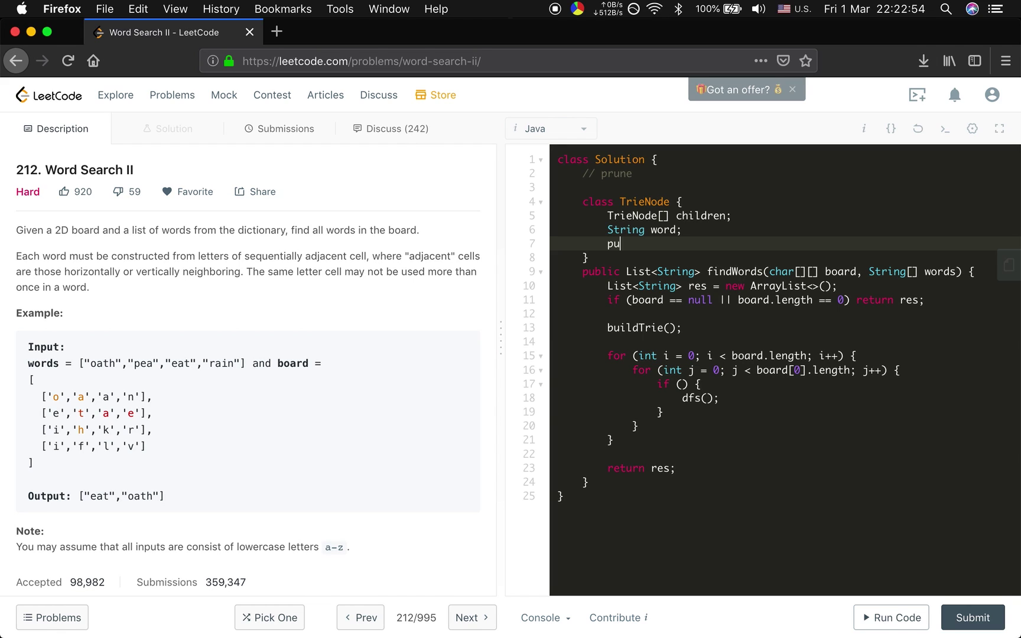
type("blic Tri")
type("eNode()")
type(" {")
key("Return")
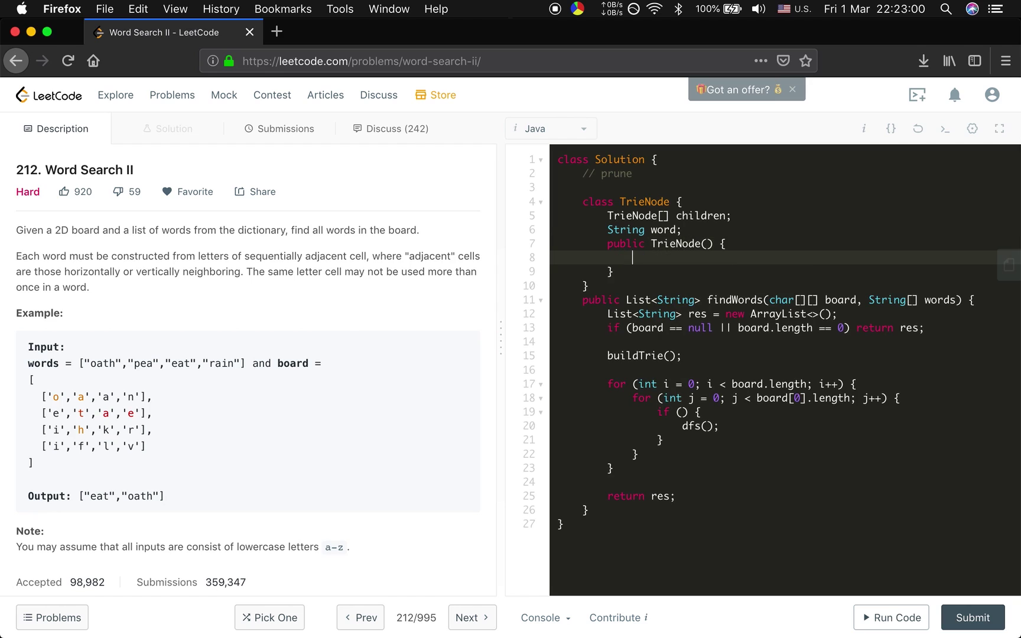
type("children")
type(" = new TrieNo")
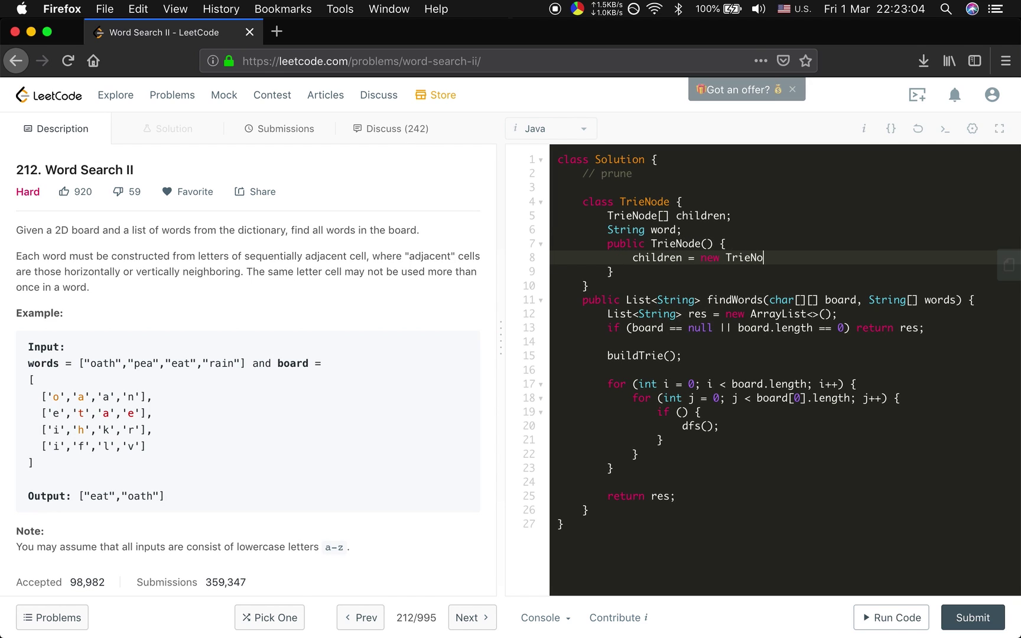
type("de[26];")
key("Return")
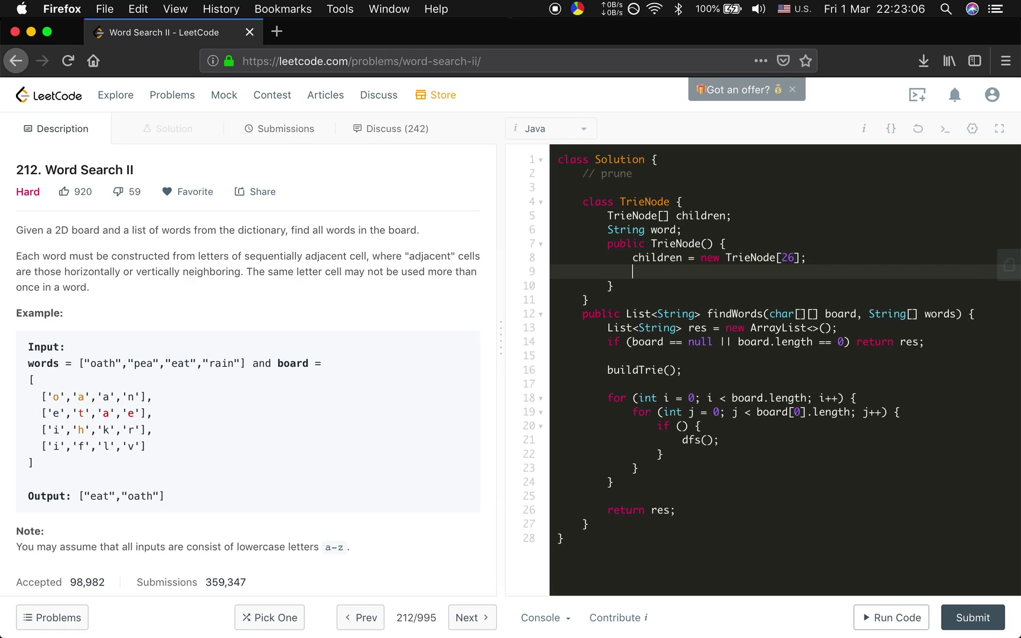
type("wor d = ")
type("null")
key("Down")
key("Down")
key("Return")
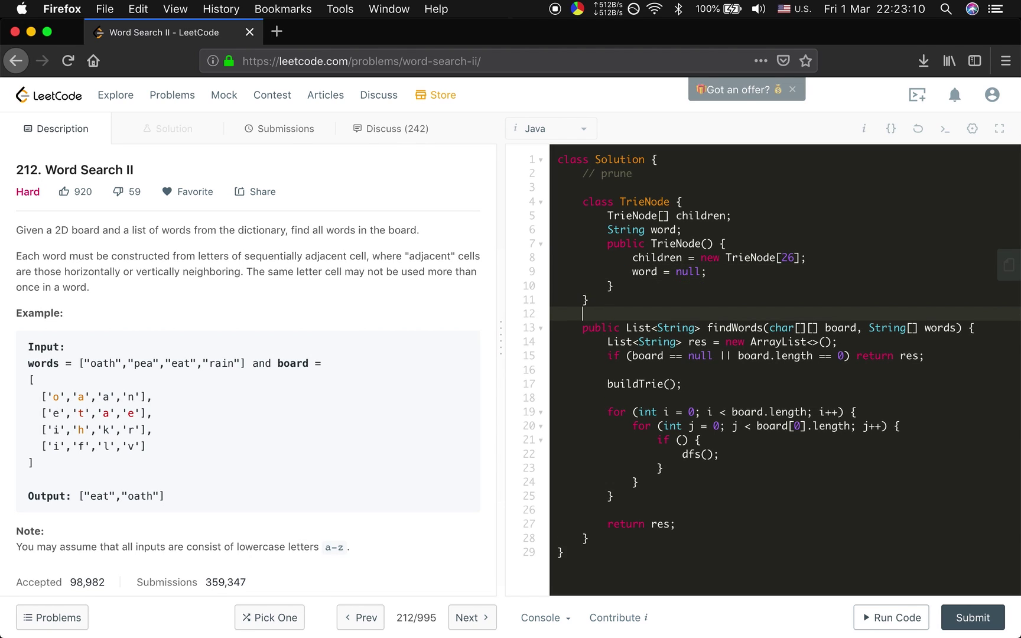
key("Down")
key("Down")
key("Down")
key("Down")
key("Down")
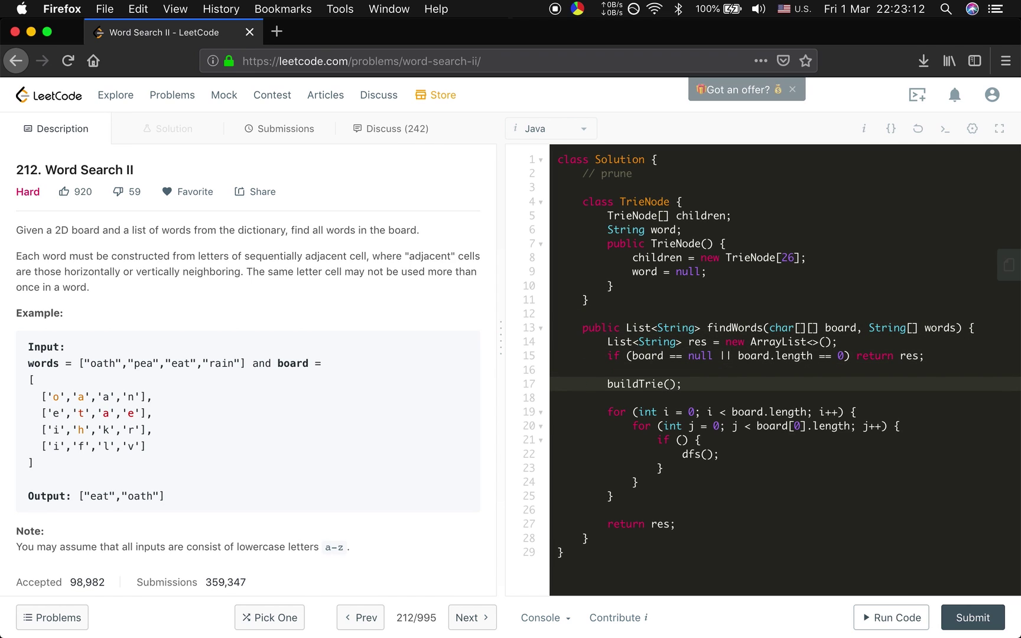
key("Up")
Step: Declare TrieNode root = new TrieNode() and call buildTrie(root, words)
key("Return")
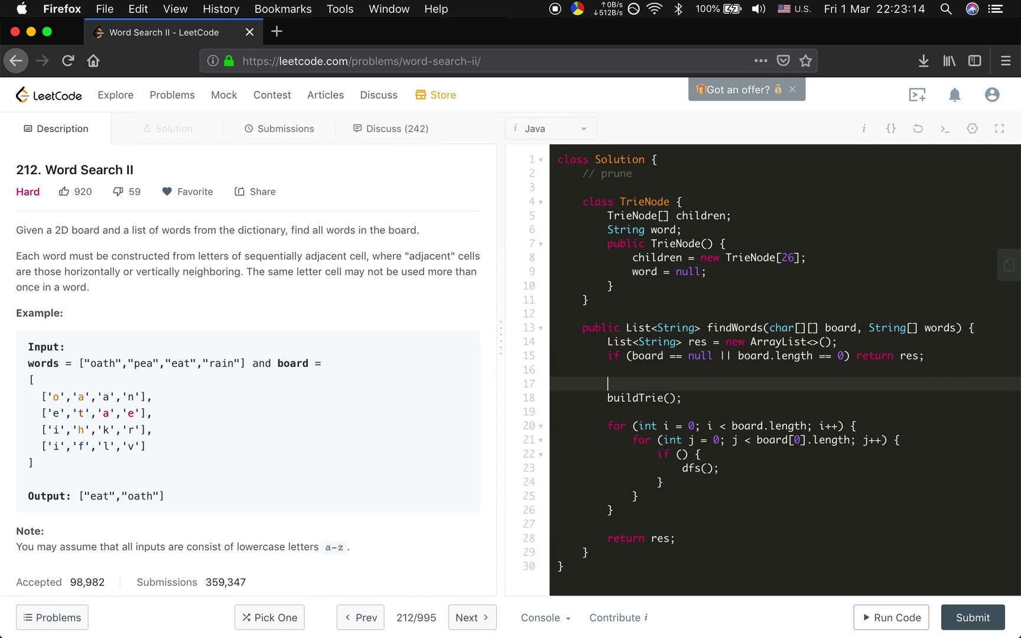
type("TrieNode ")
type("ro")
type("ot = new ")
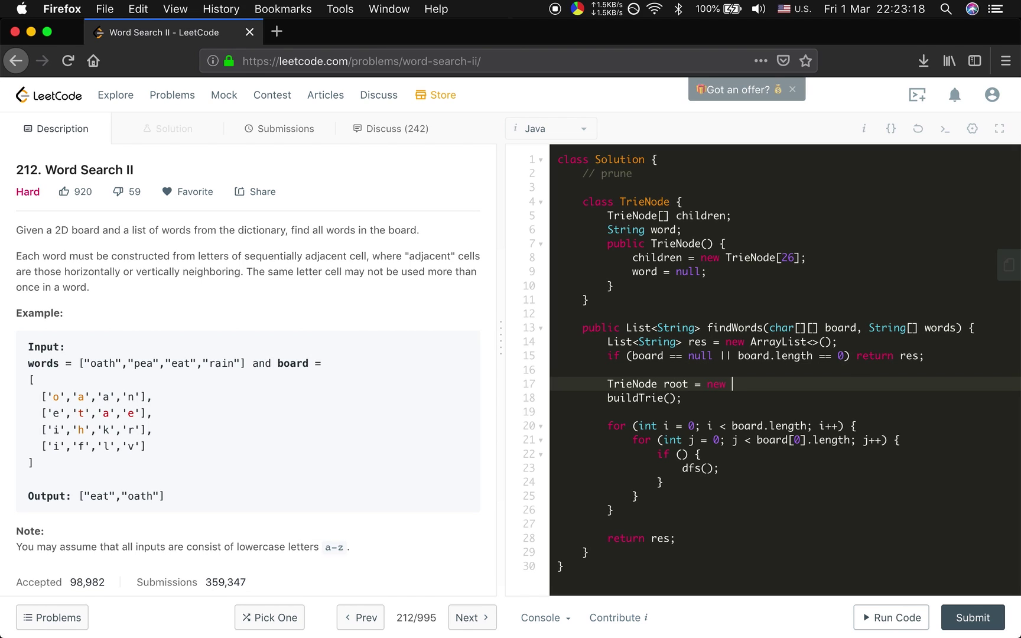
type("Trie")
type("de();")
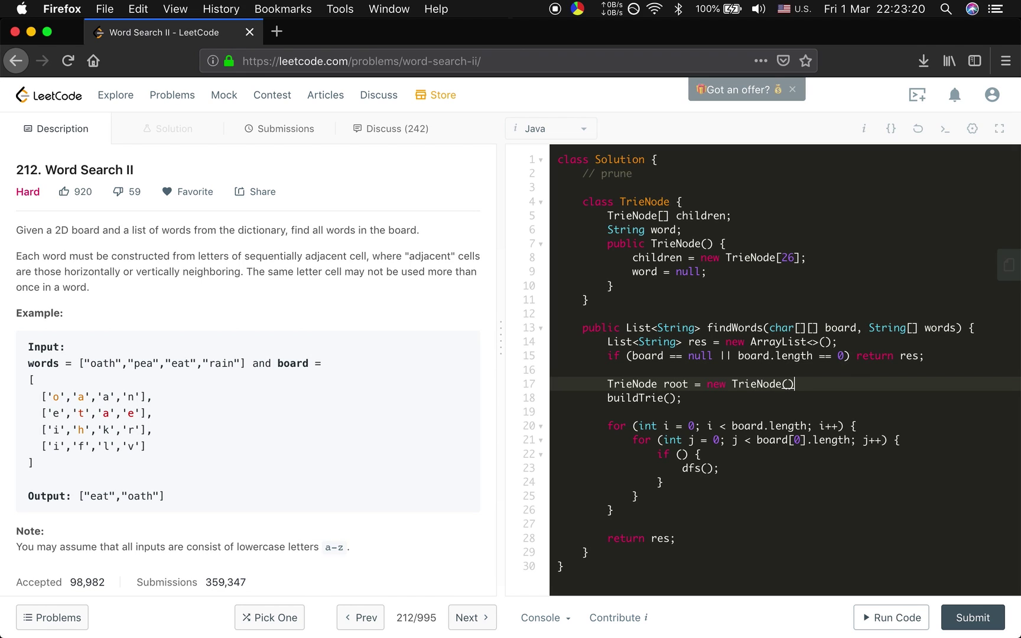
key("Down")
key("Down")
key("Up")
key("Left")
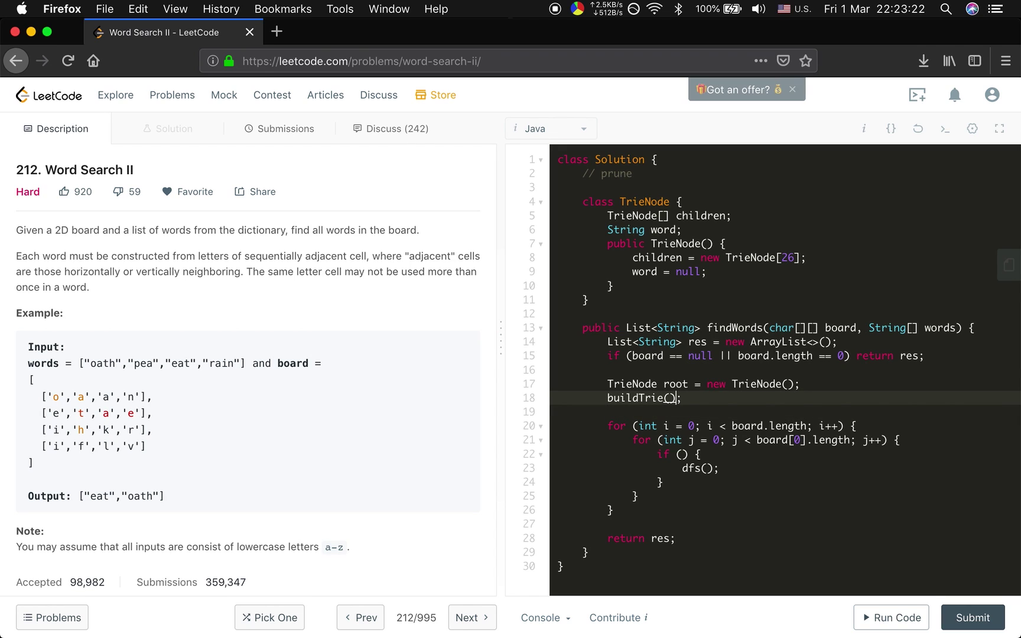
type("root, ")
type("words")
key("Down")
key("Down")
key("Down")
key("Down")
key("Down")
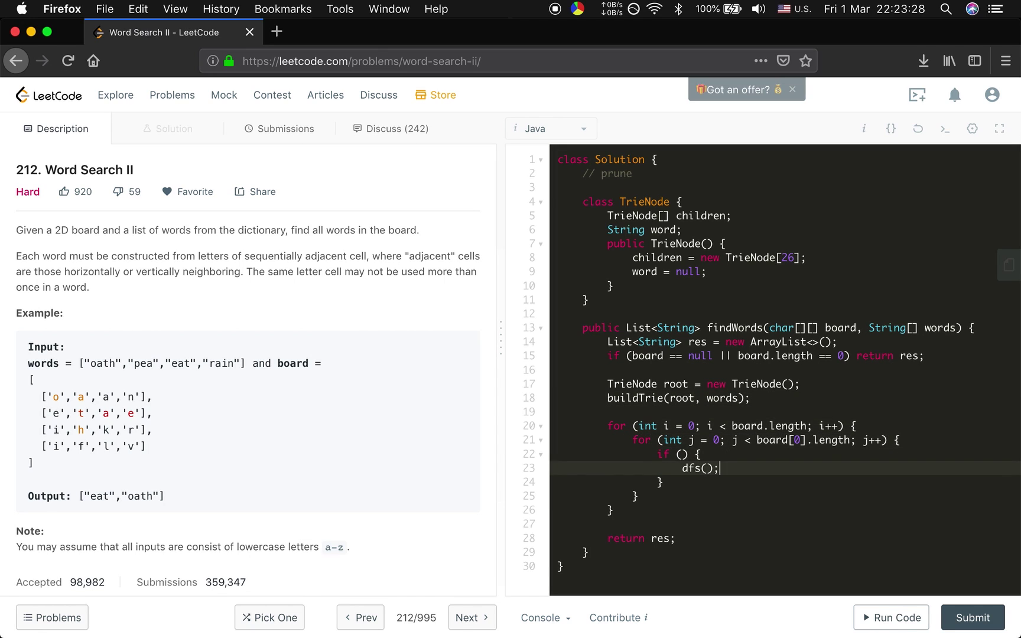
key("Down")
key("Down")
key("Down")
key("Down")
key("Down")
key("Down")
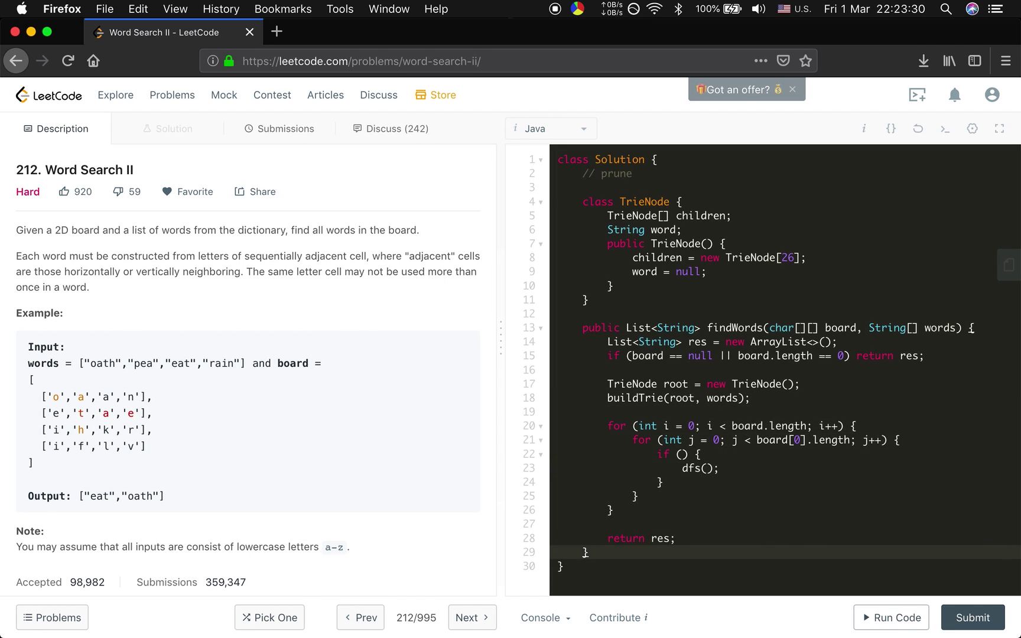
key("Return")
key("Return")
type("private v")
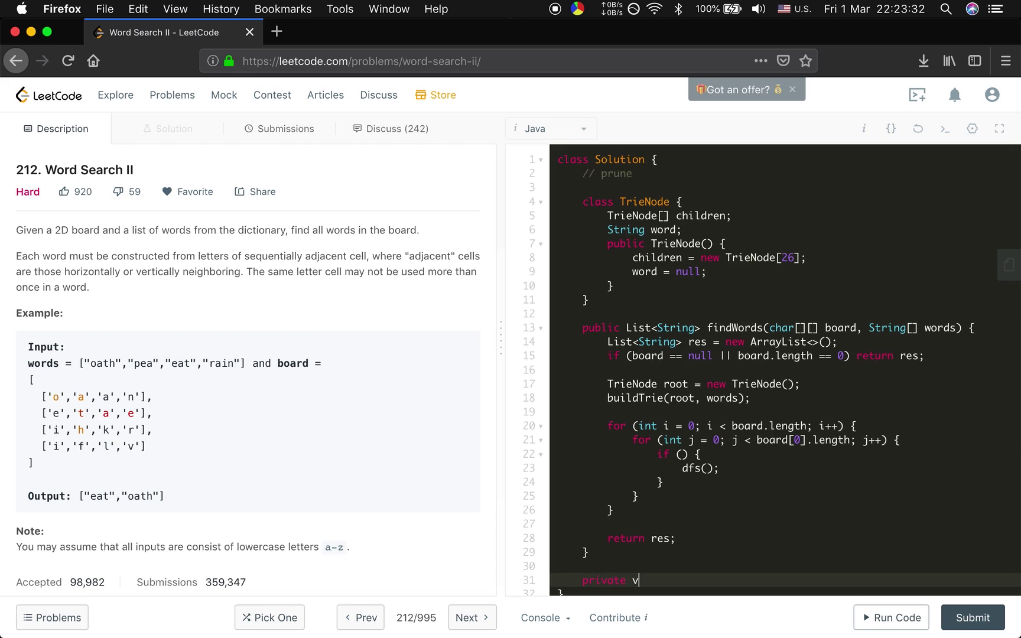
type("oid buildTr")
type("ie(")
type("Trie")
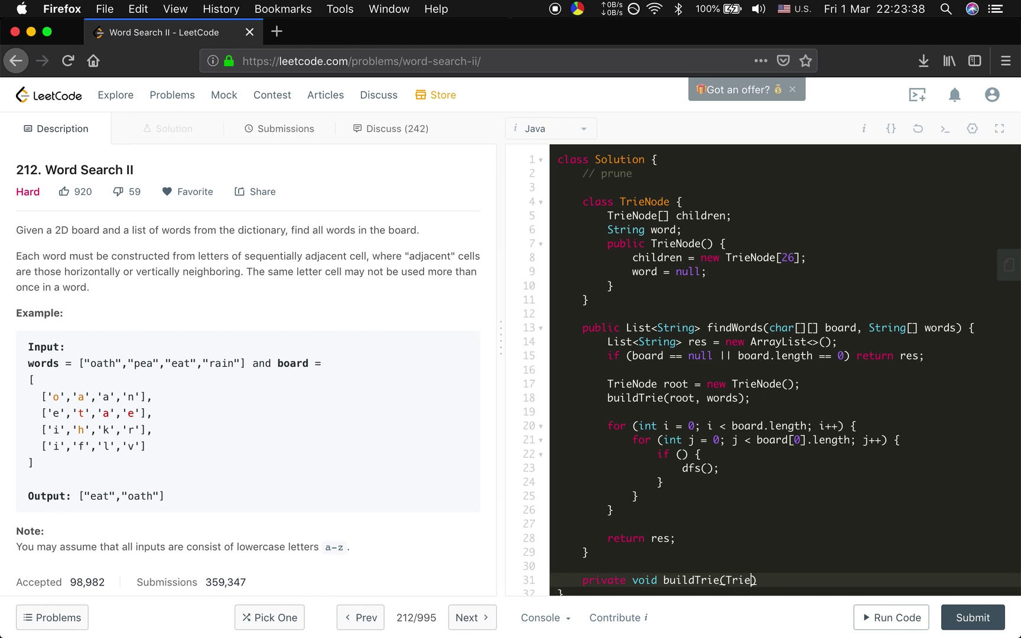
type("Node")
type(" cur")
type(",")
Step: Declare private void buildTrie(TrieNode root, String[] words) with an empty body
key("BackSpace")
key("BackSpace")
key("BackSpace")
type("root, ")
type("Strin")
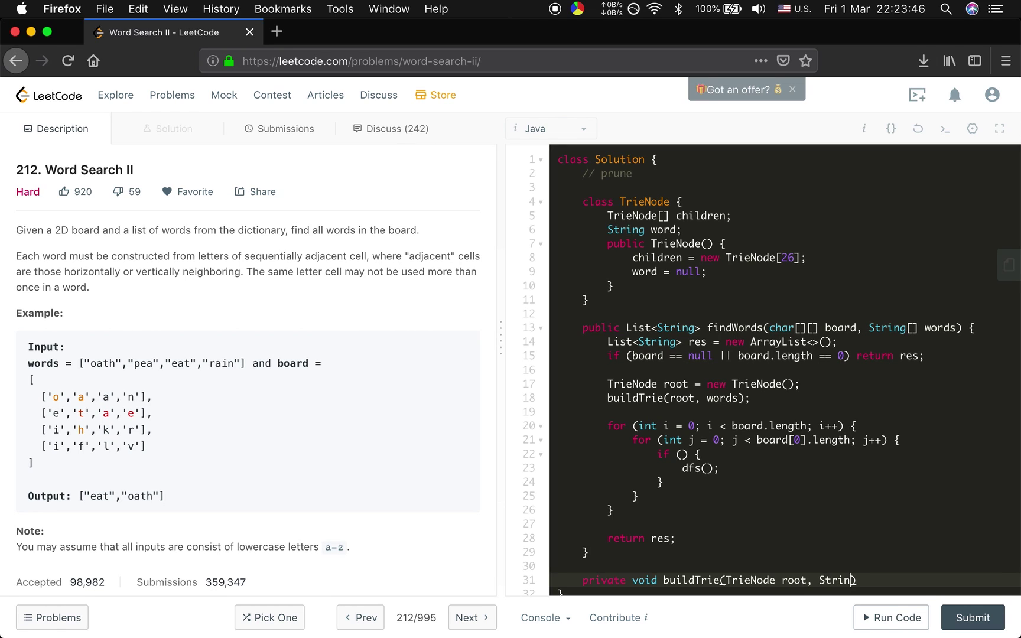
type("g[] words")
key("Right")
type("{")
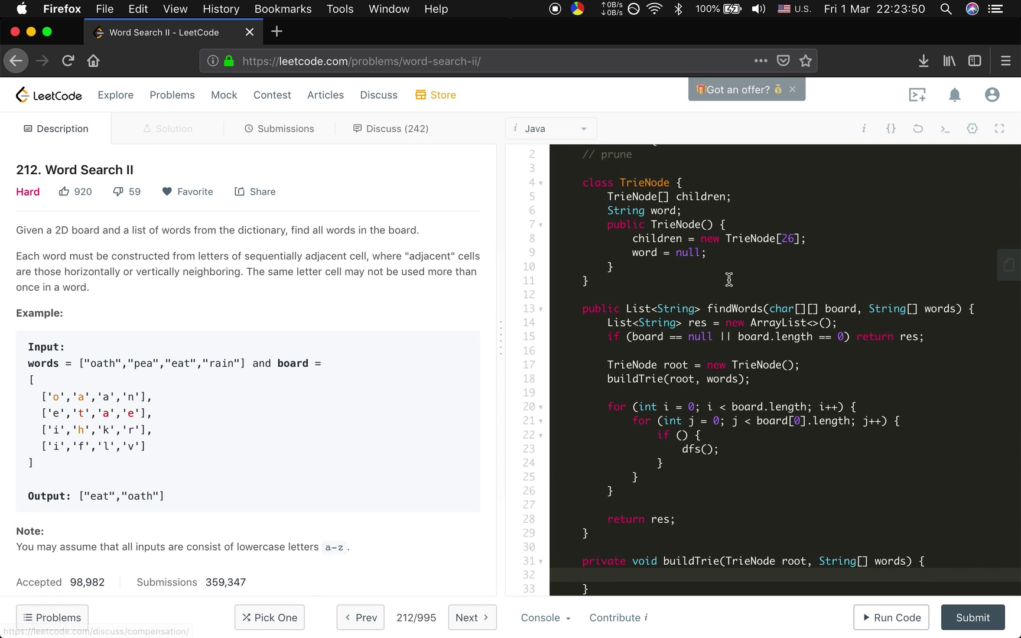
key("Return")
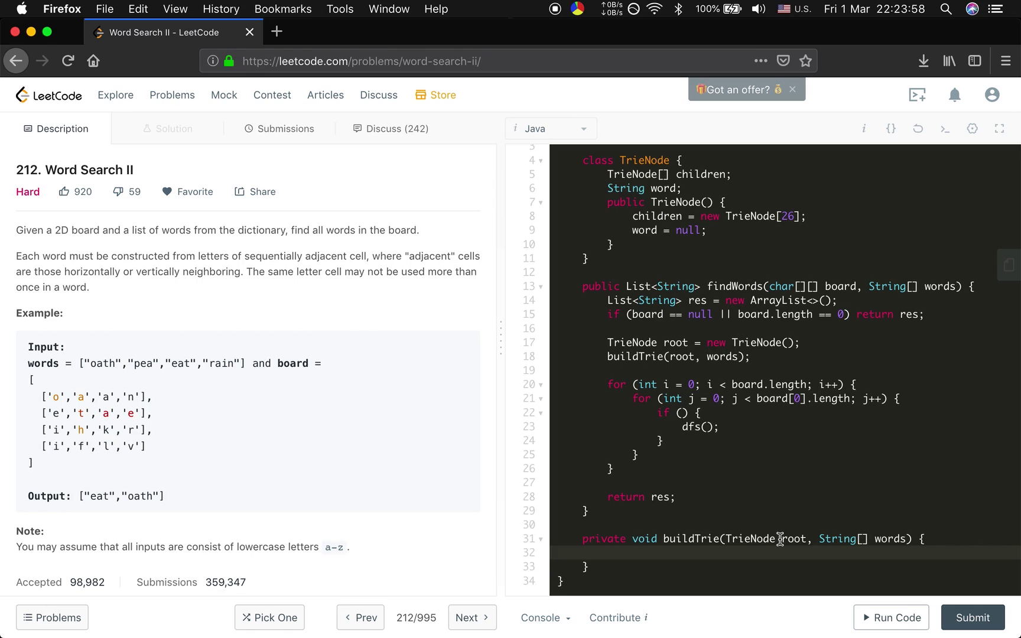
type("for(Str")
type("ing s : words")
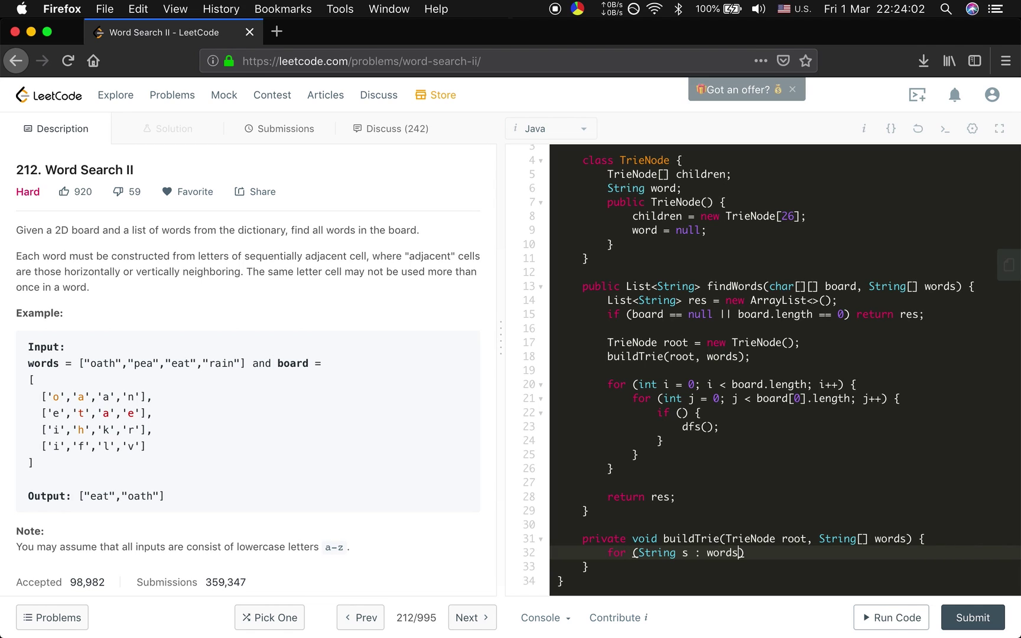
type(") {")
Step: Loop over words, set cur to root, and loop over each word's characters
key("Return")
type("T")
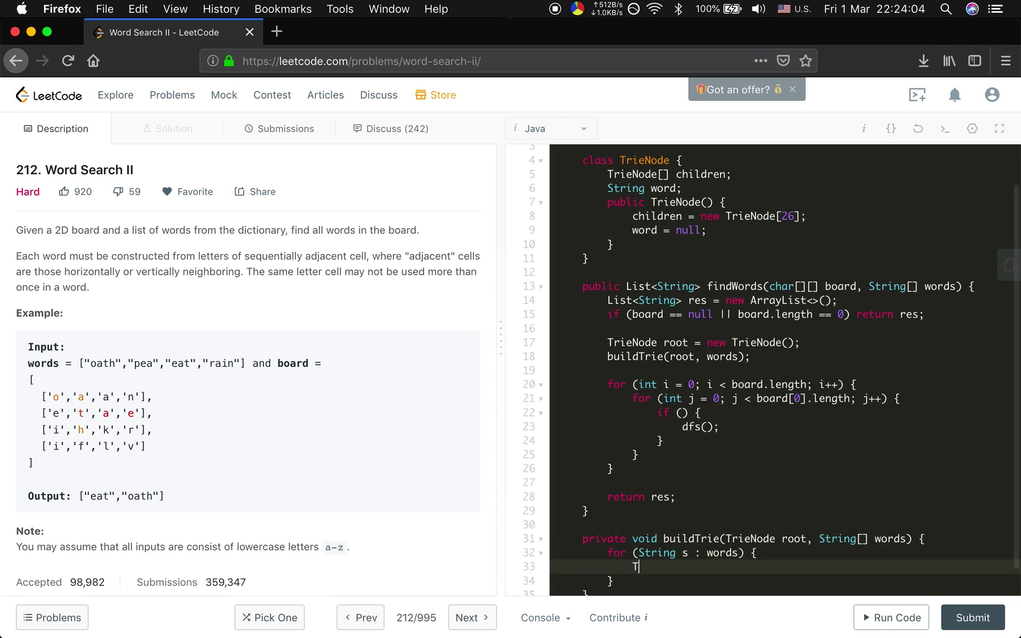
type("rieNode cu")
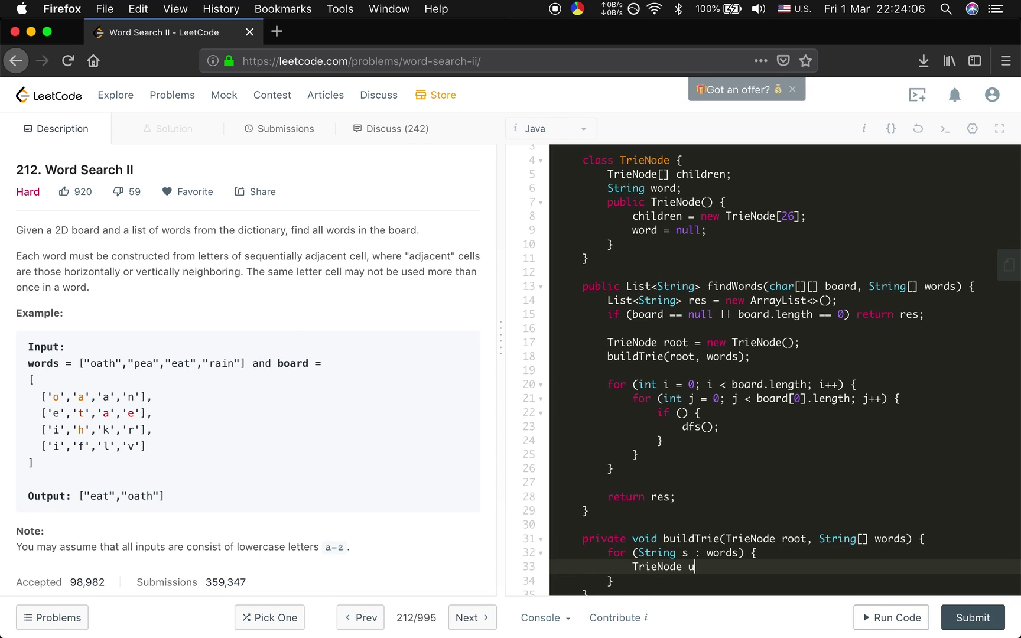
type("r = root;")
key("Return")
key("Return")
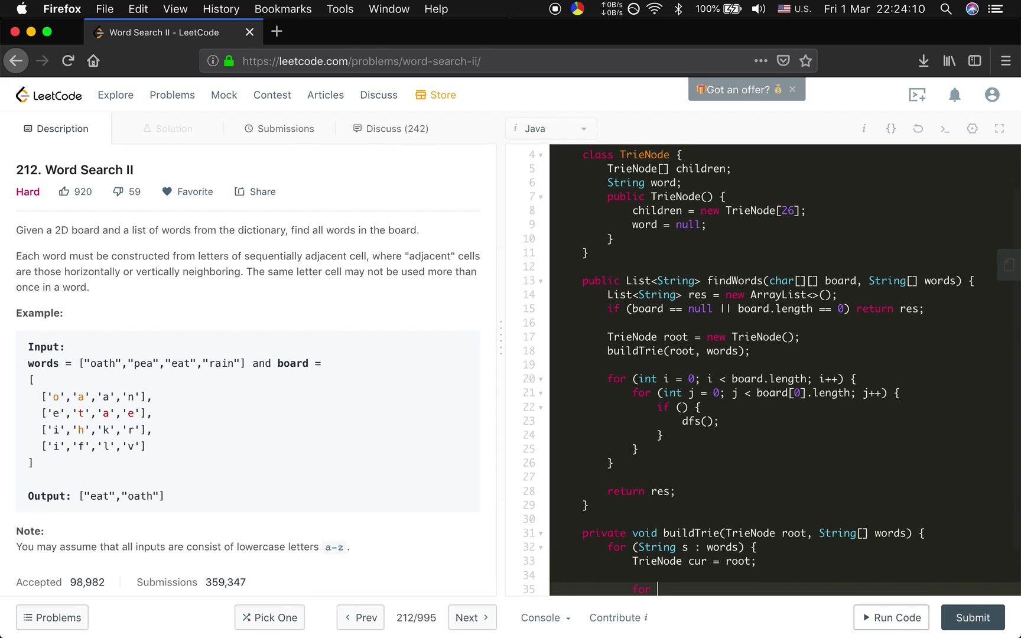
type("for (char c")
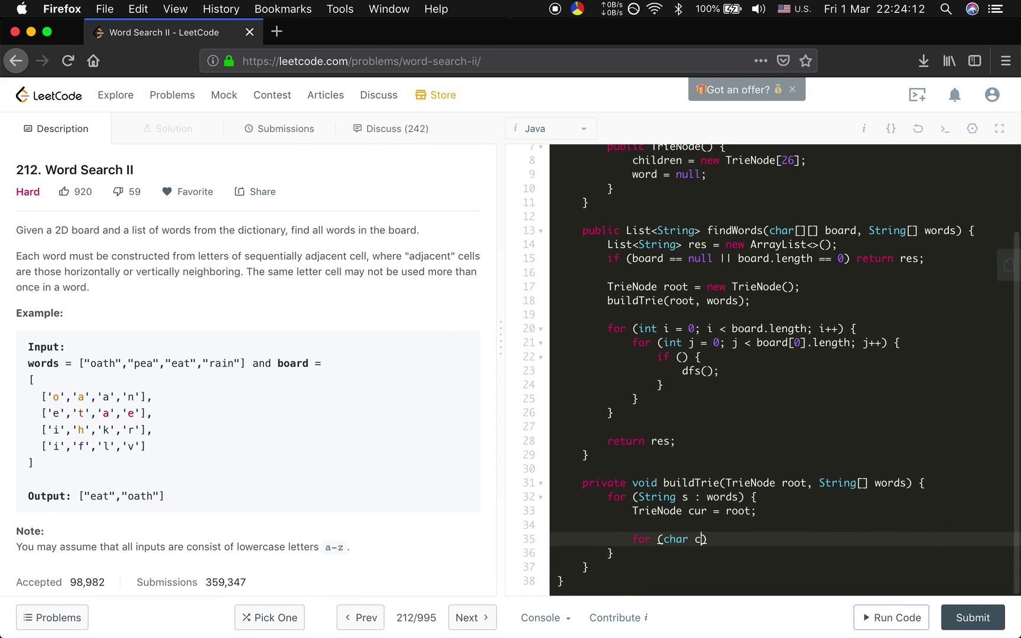
type(" : s.")
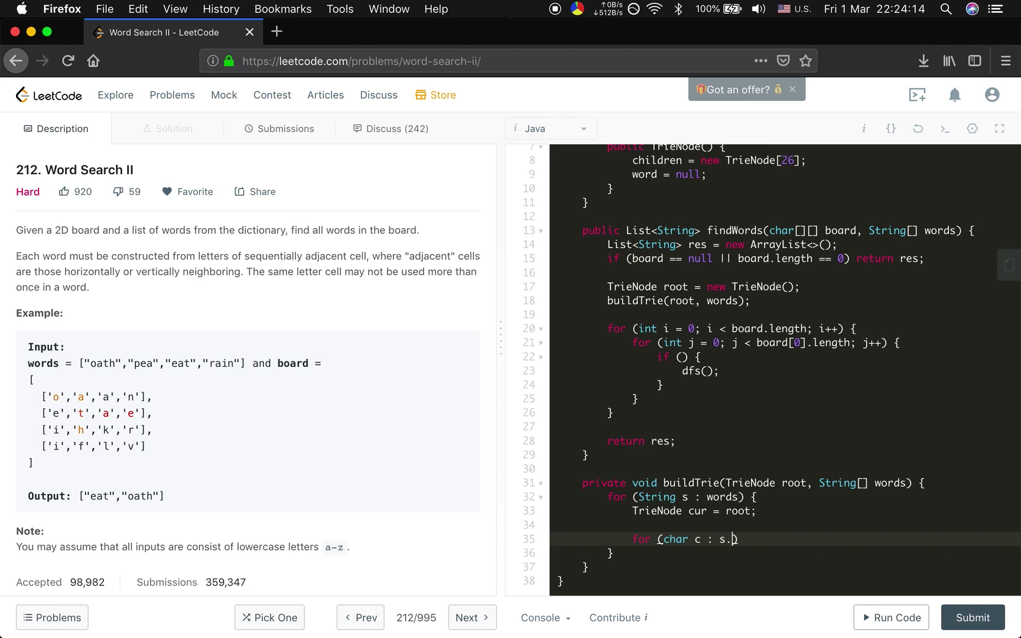
type("toCharArray")
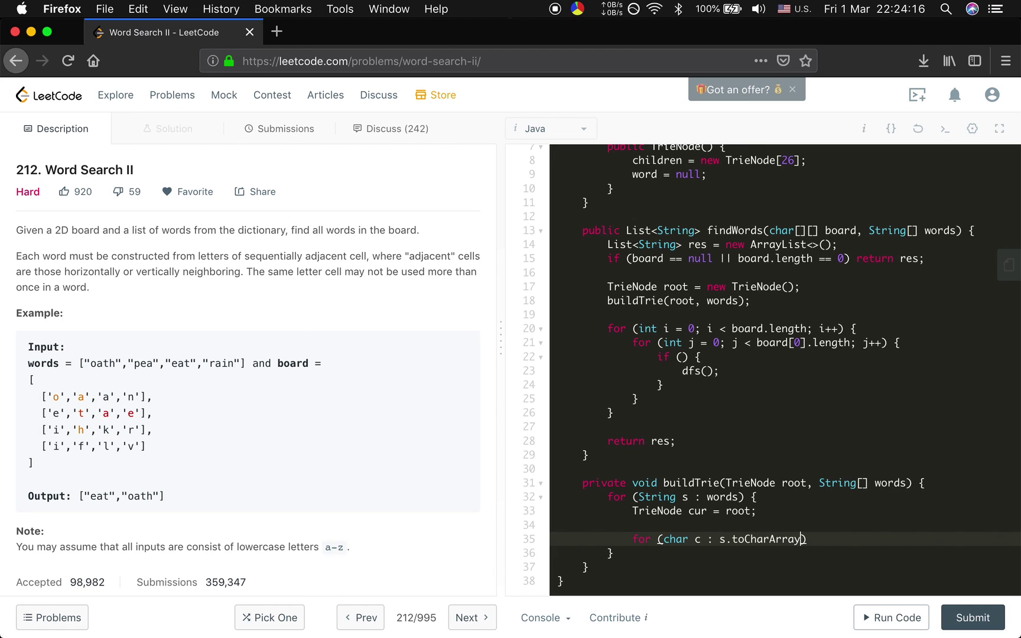
type("()) {")
key("Return")
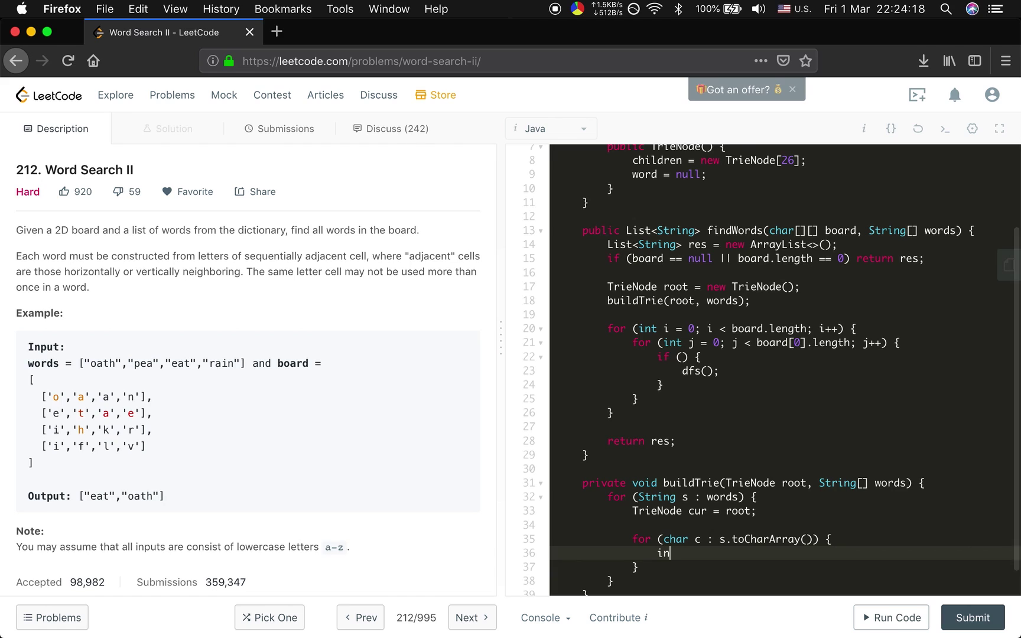
type("int index = ")
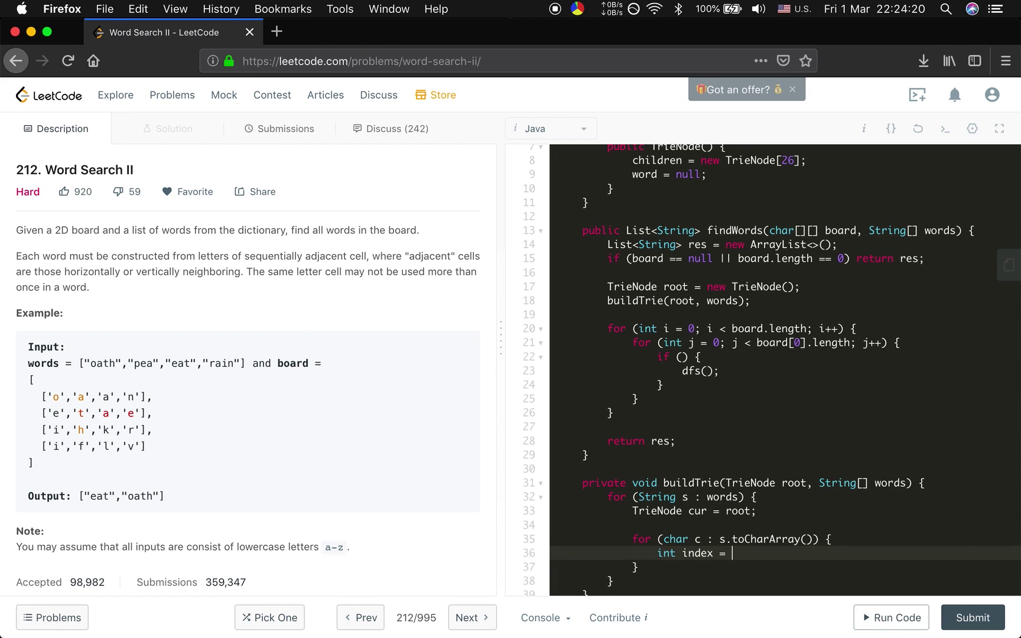
type("(int) ")
type("(c")
type(" - 'a')")
type(";")
Step: Compute each letter's index, create missing children, advance cur, and store the word
key("Return")
type("if (cur.")
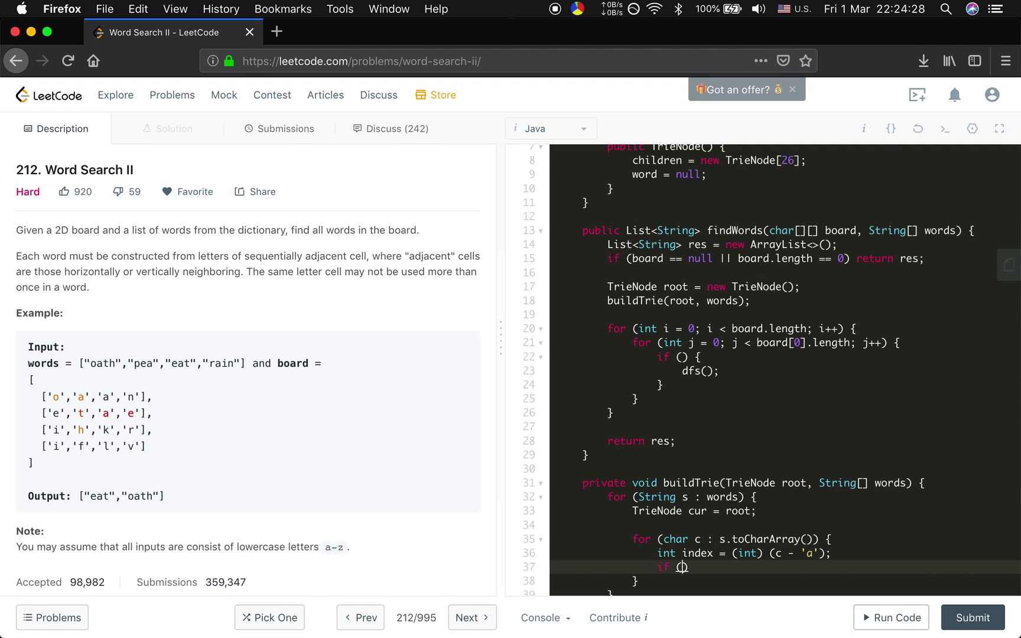
type("chil")
type("dren[in")
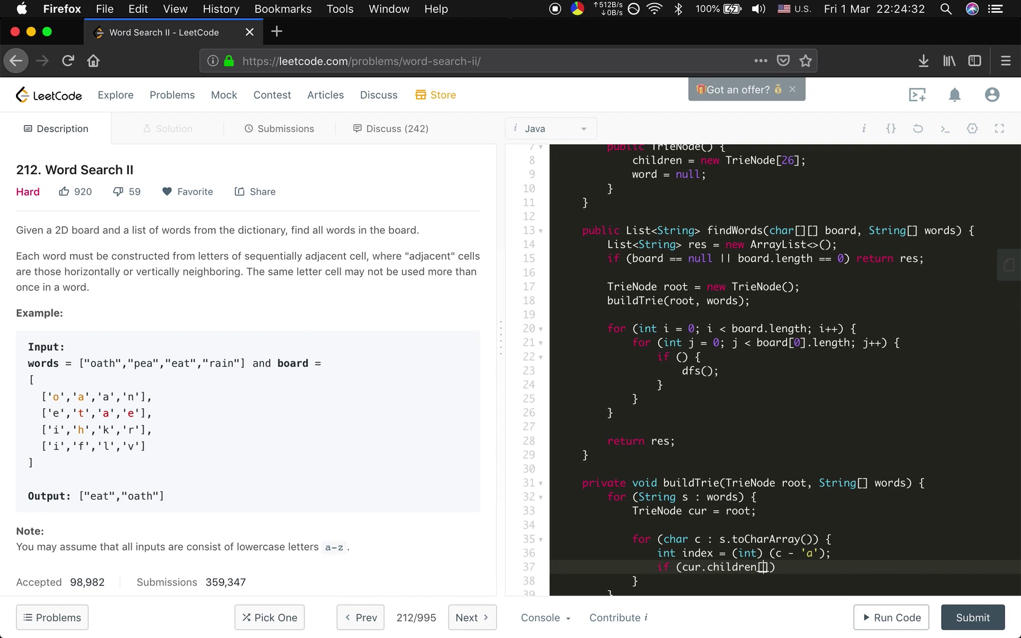
type("dex] == null")
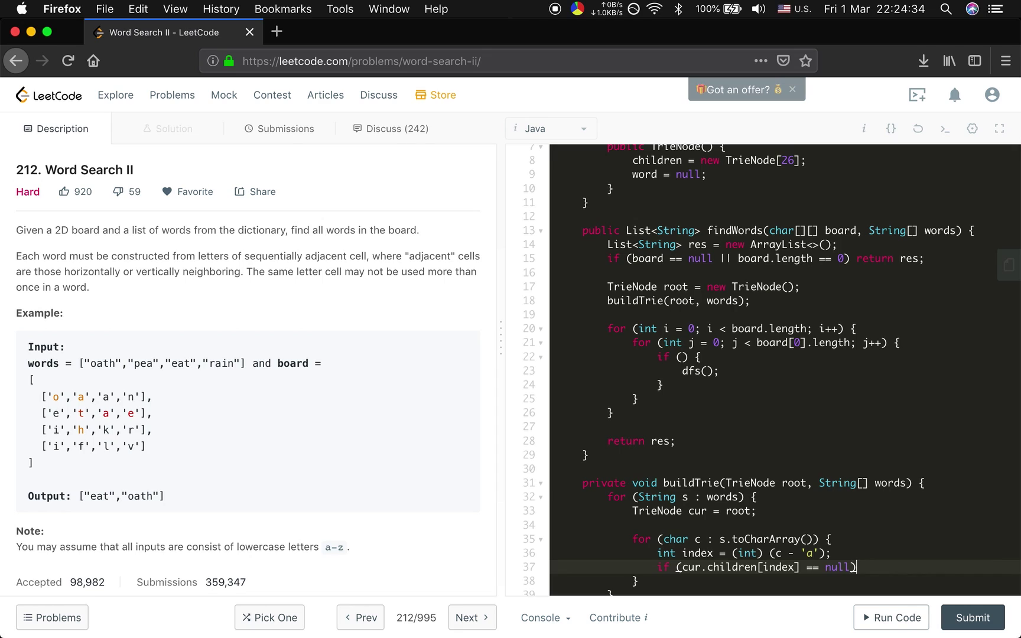
type(") {")
key("Return")
type("cur ")
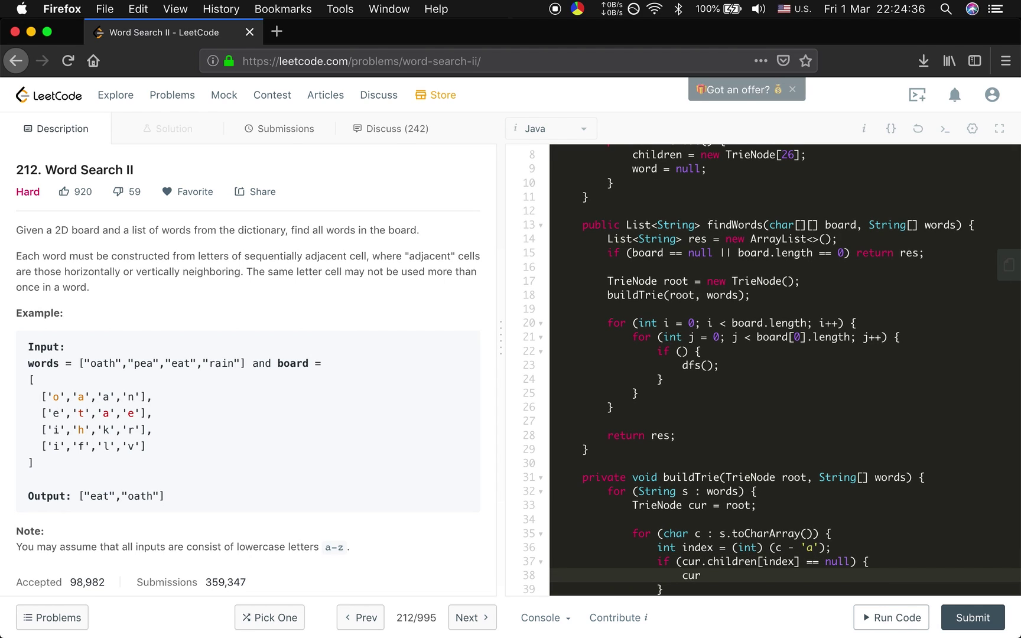
type(".children[in")
type("dex] = new ")
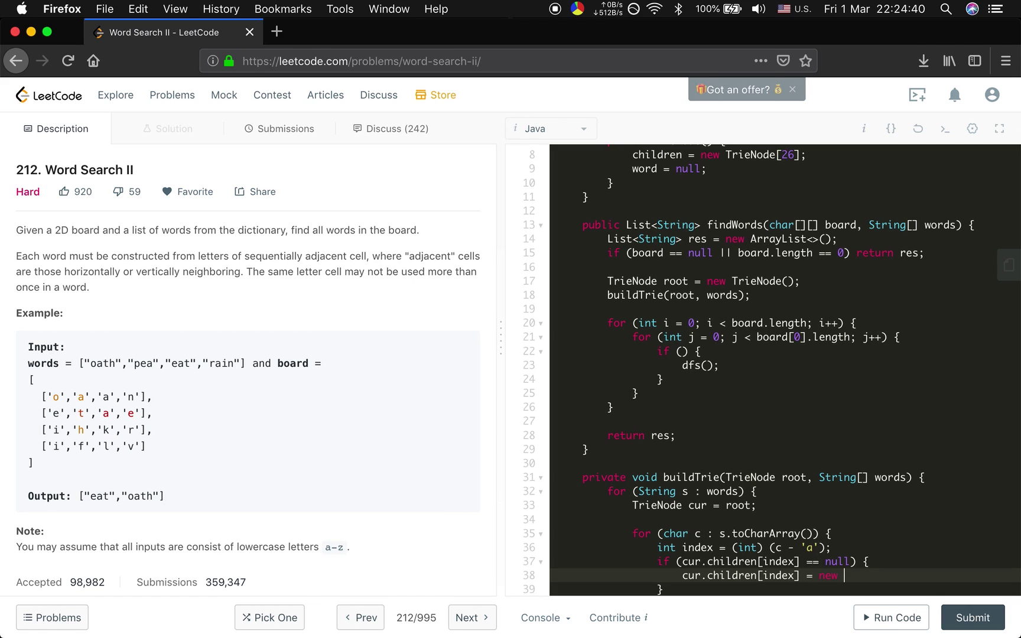
type("rieN")
type("ode();")
key("Down")
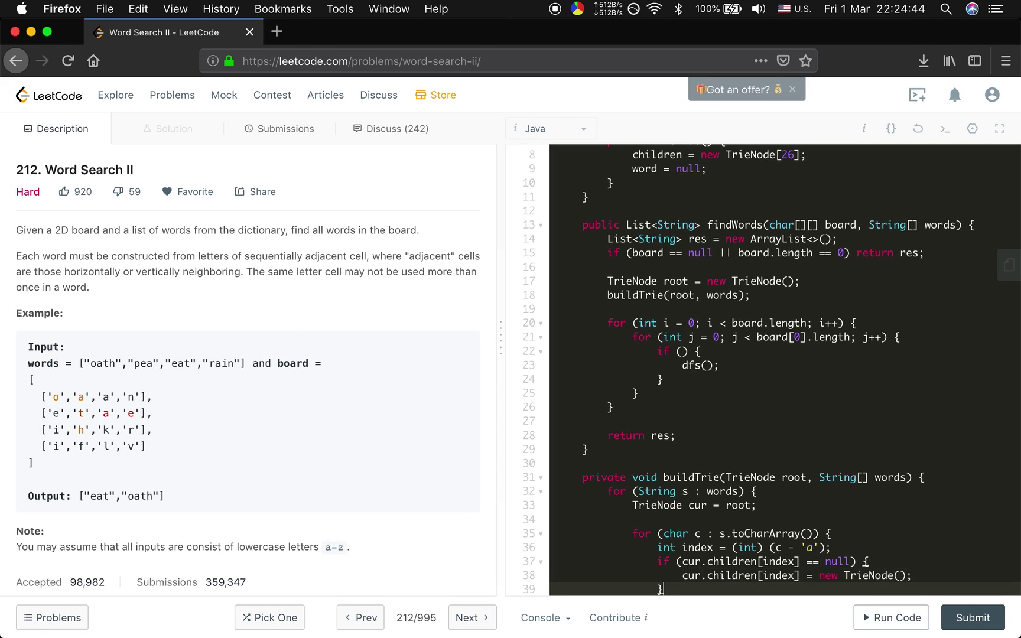
key("Return")
type("cur ")
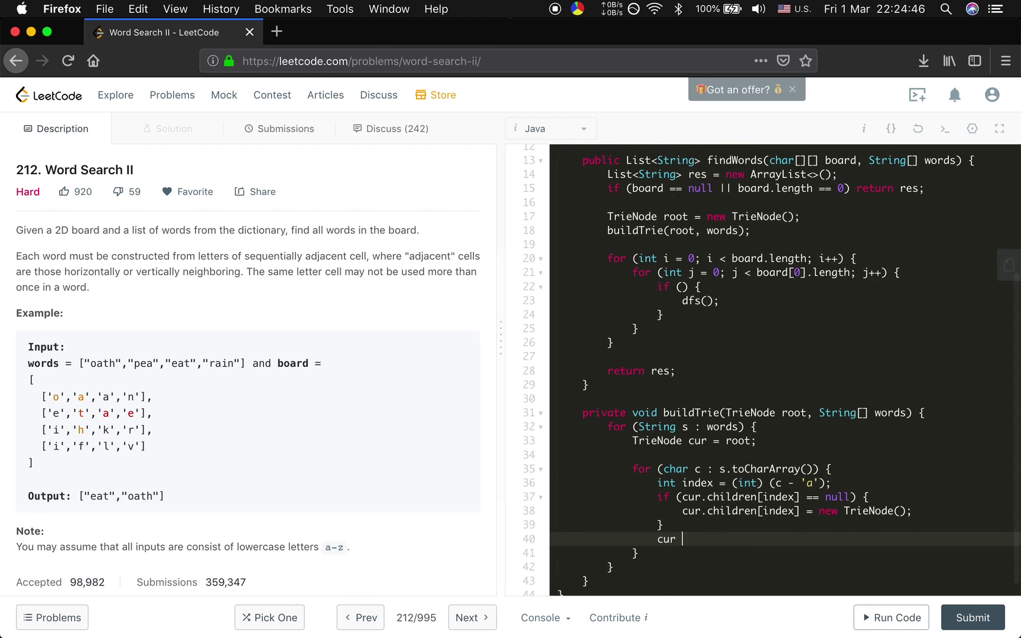
type("= cur.child")
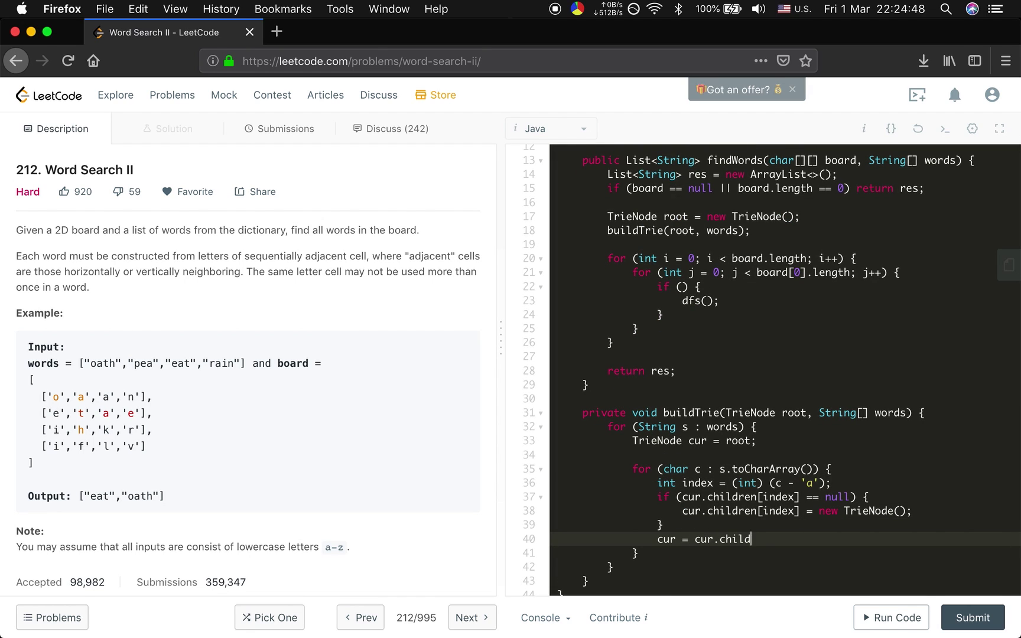
type("ren[index];")
key("Down")
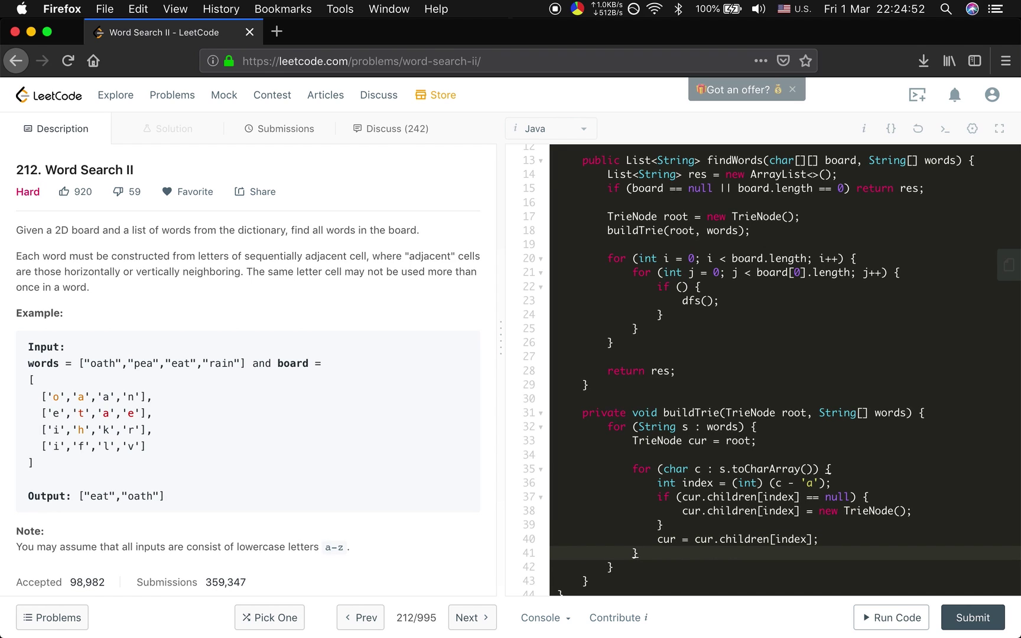
key("Return")
key("Return")
type("c")
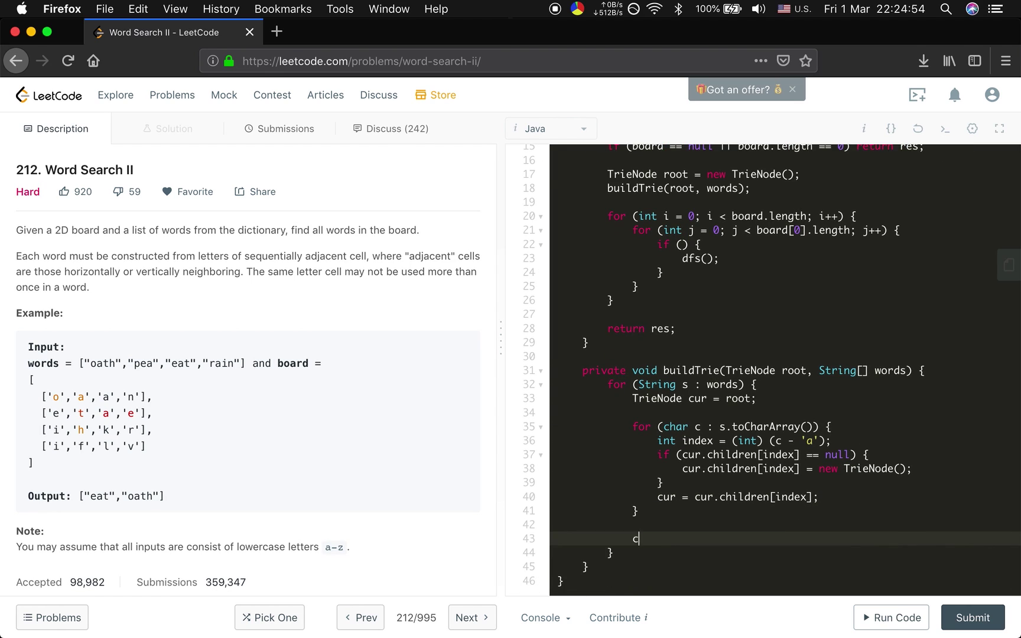
type("ur.word = s;")
scroll(801, 418, "up", 3)
scroll(800, 419, "up", 2)
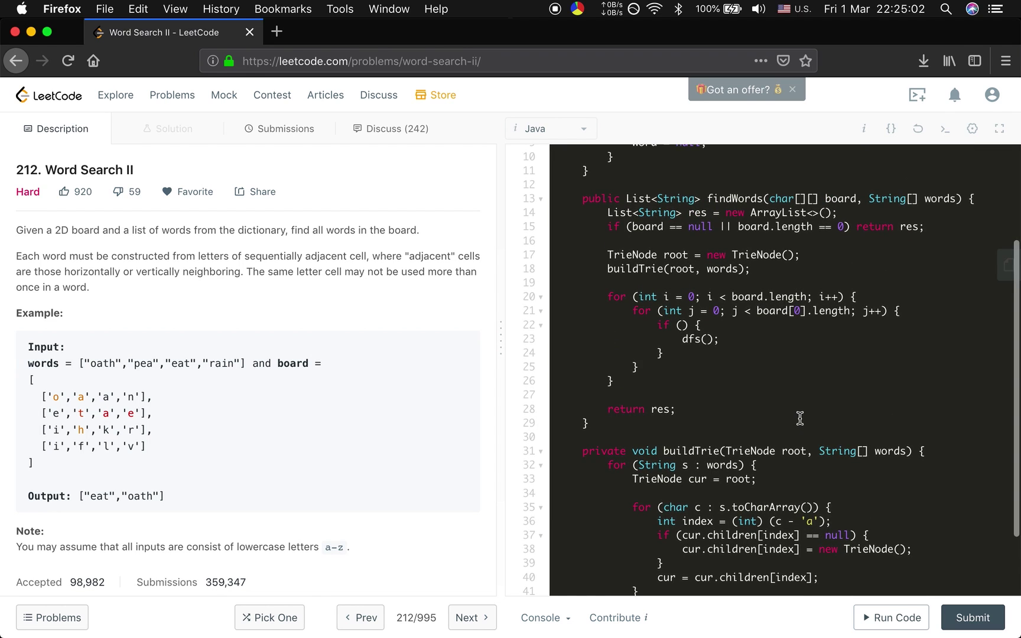
scroll(801, 418, "up", 1)
scroll(750, 334, "up", 2)
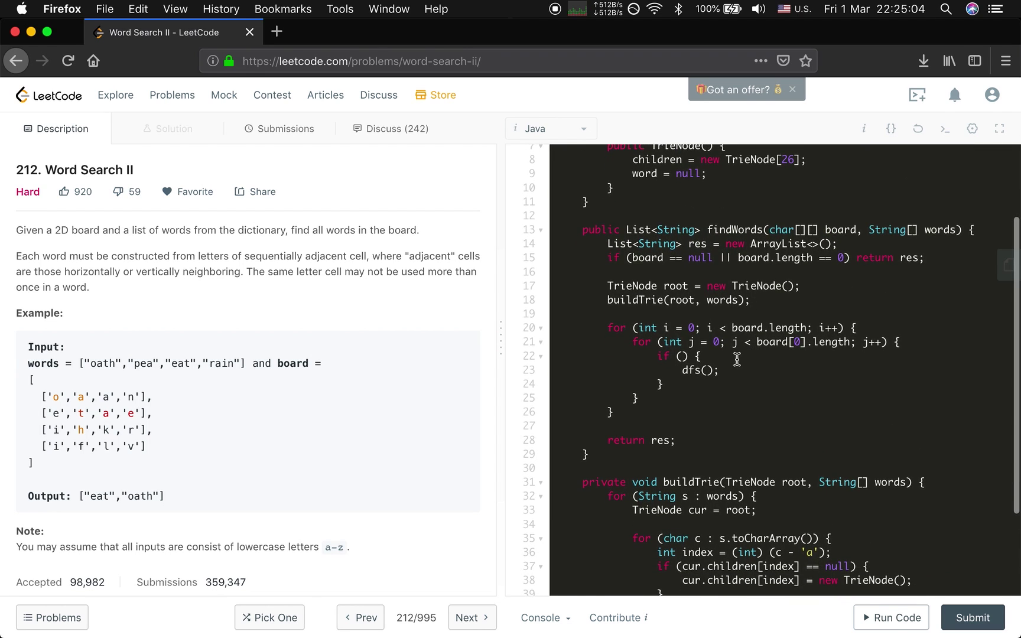
Step: Add char c = board[i][j]; above the if on line 22
left_click(683, 357)
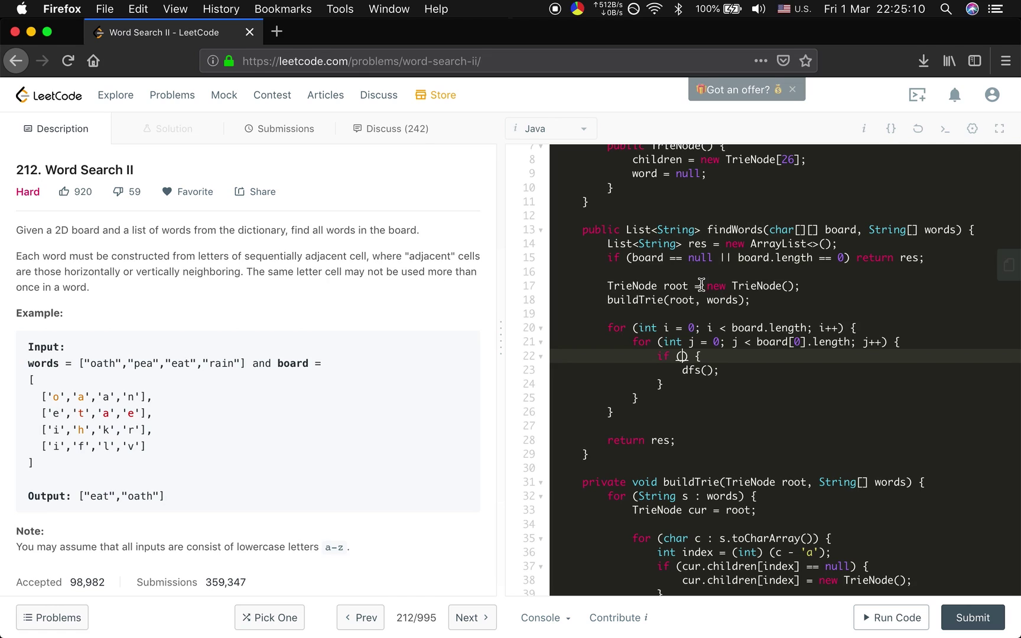
type("root.chil")
type("d")
key("Up")
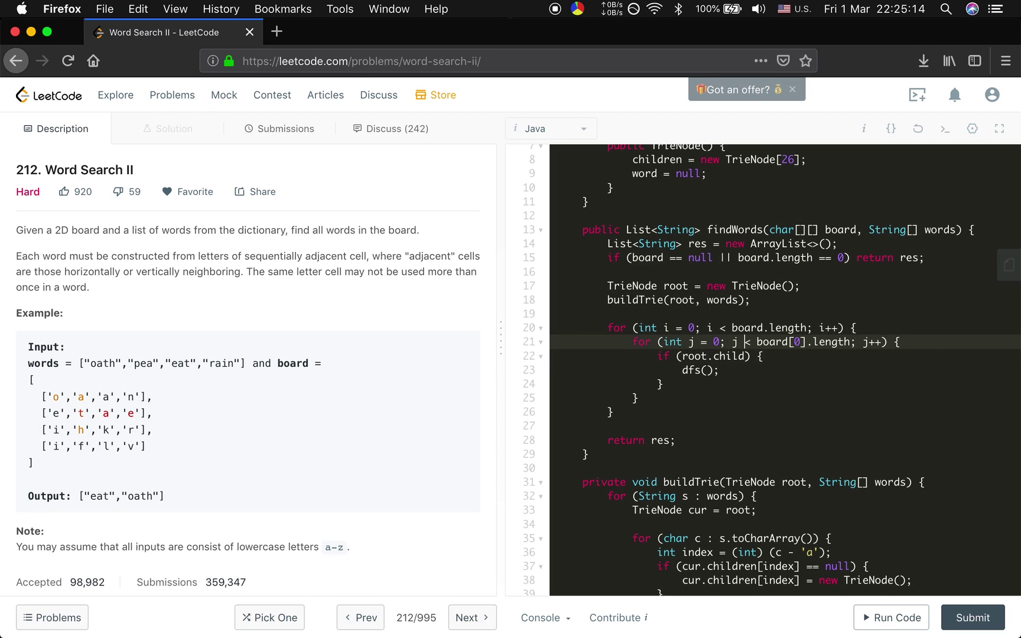
key("End")
key("Return")
type("char c =")
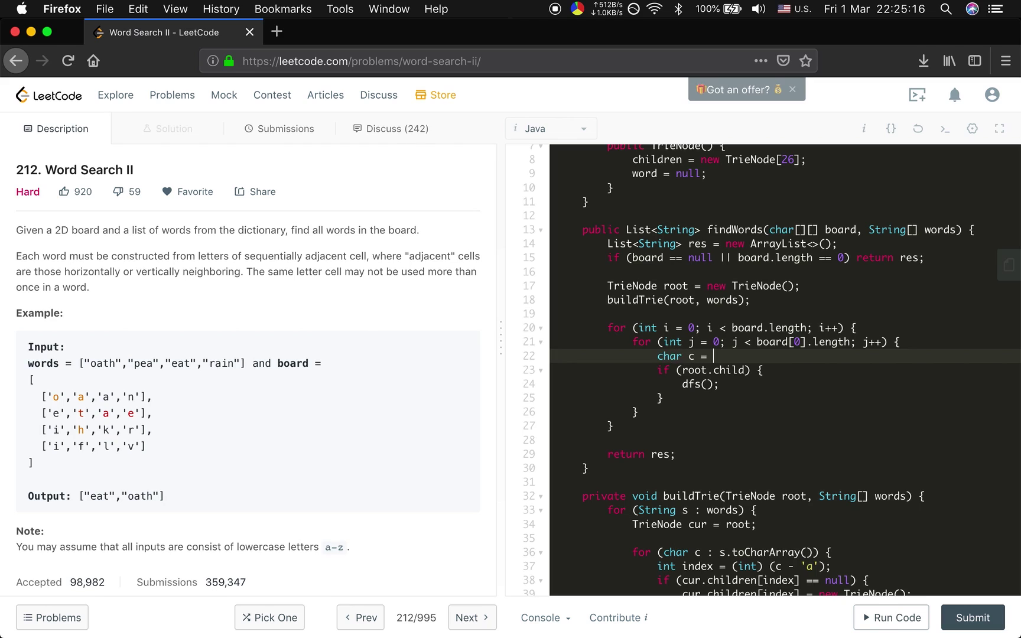
type(" board[")
type("i")
key("Right")
type("[j")
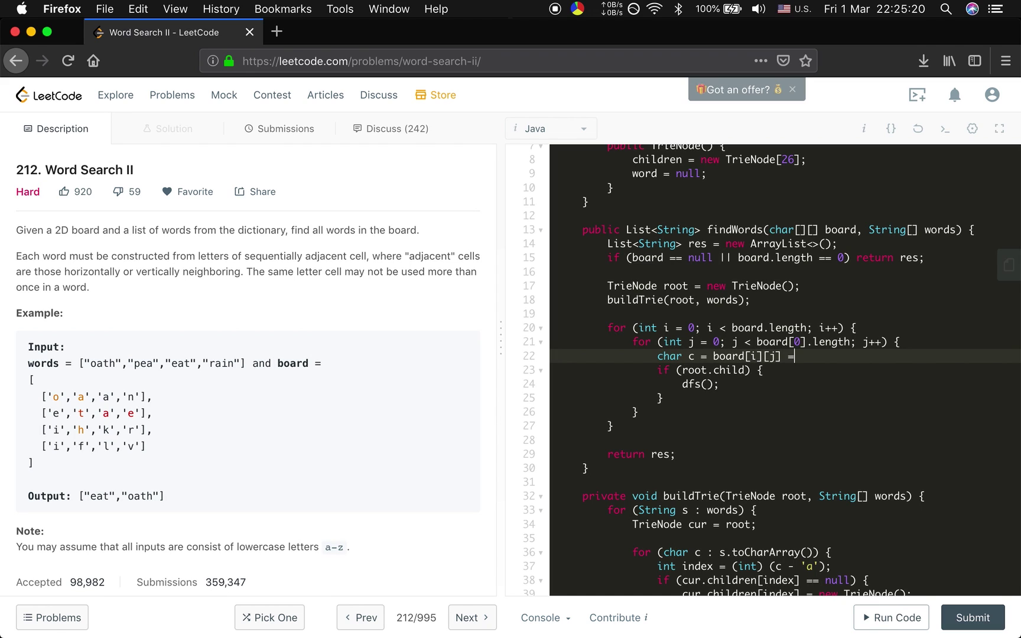
key("BackSpace")
key("BackSpace")
type(";")
Step: Change the if condition to root.children[c - 'a'] != null, keeping dfs() inside
key("Down")
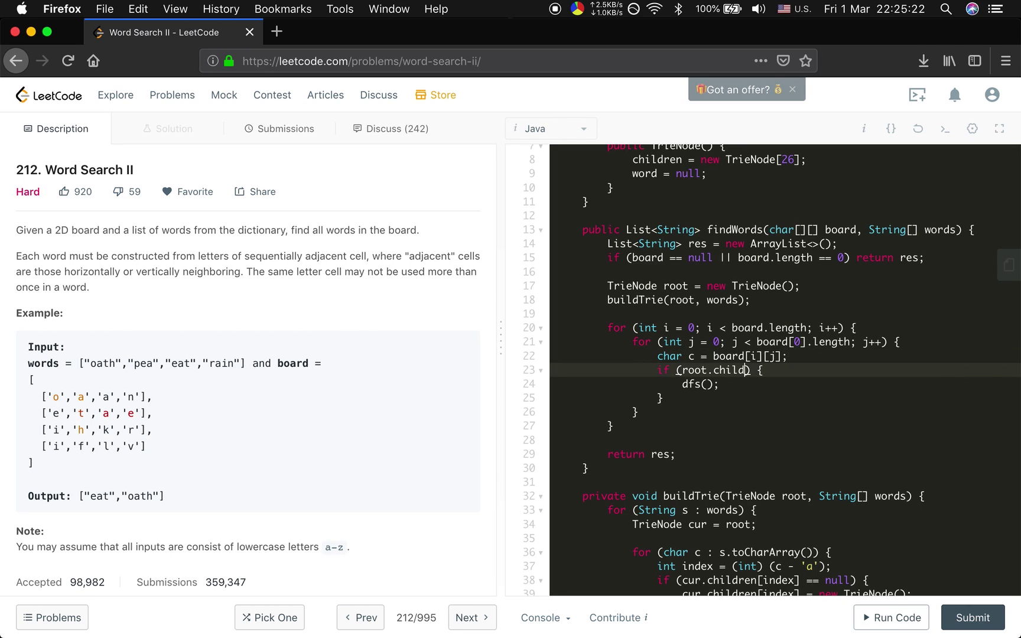
type("ren")
type("[c - ")
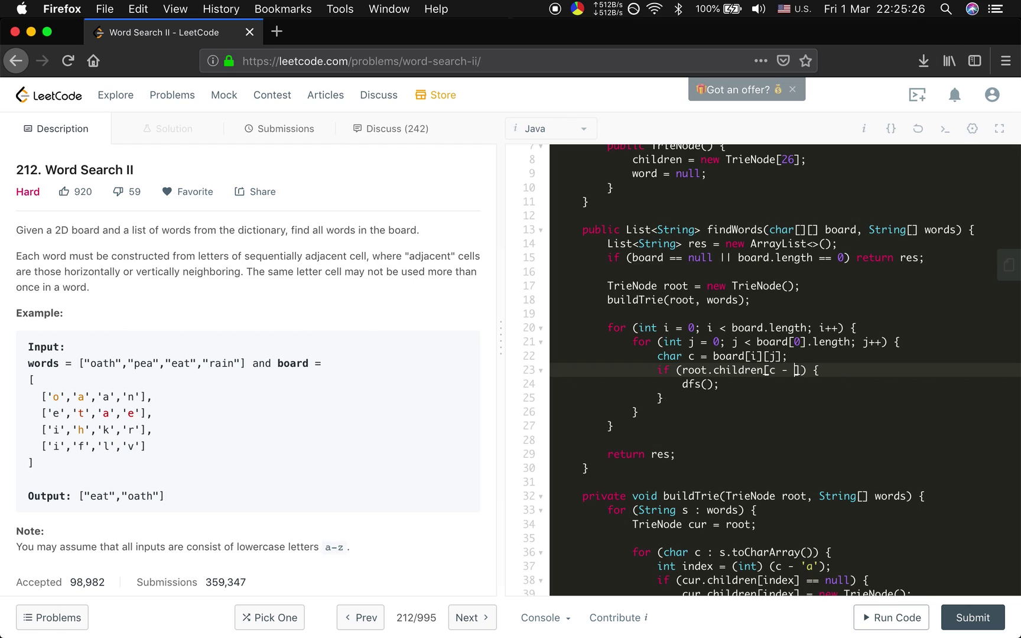
type("'a'] != null")
key("BackSpace")
key("Down")
key("Left")
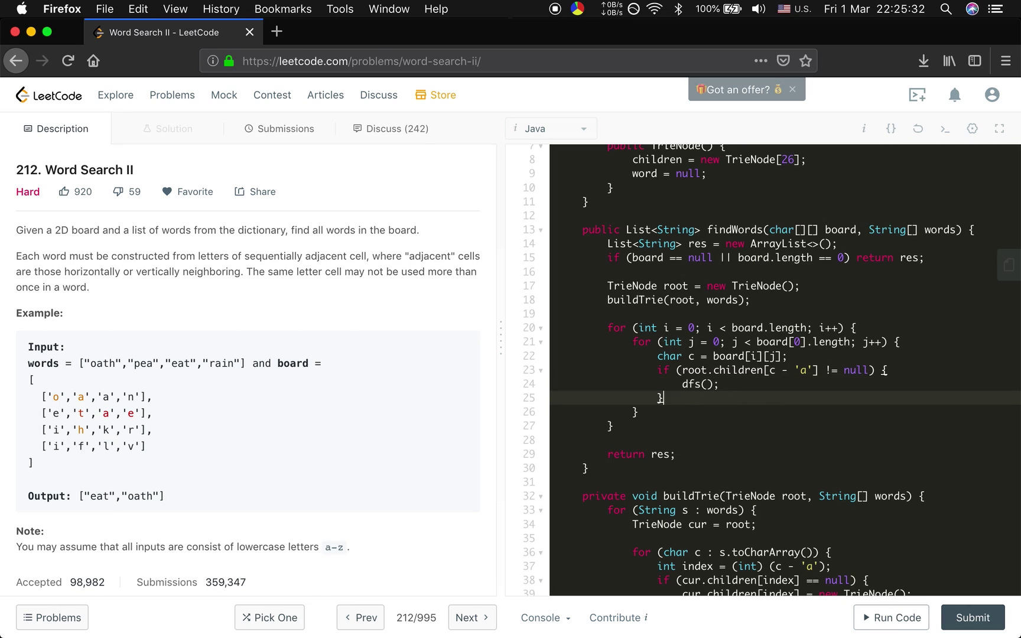
scroll(743, 404, "down", 2)
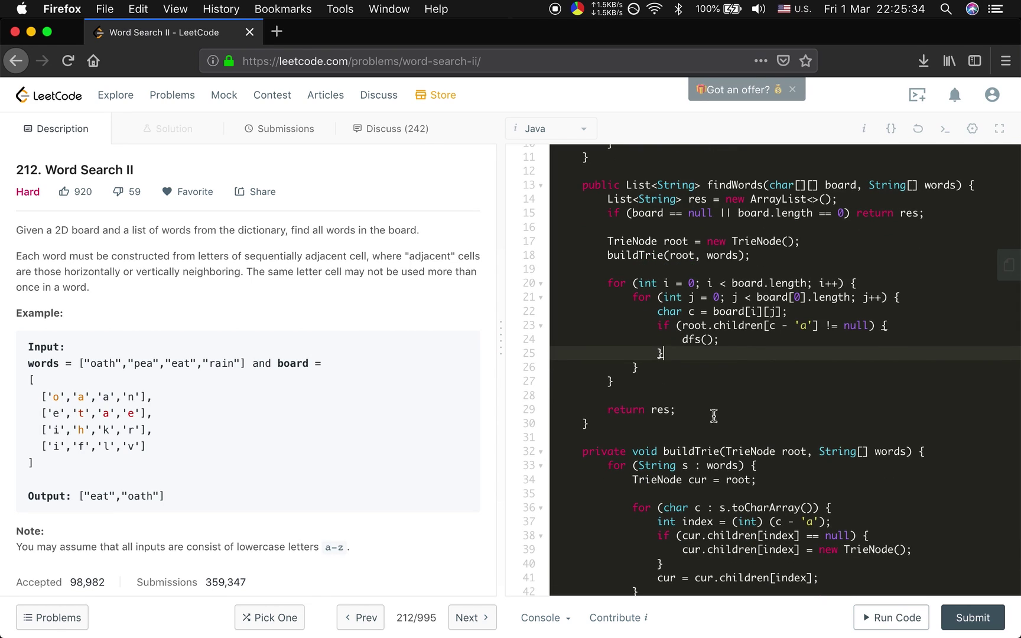
left_click(671, 435)
Step: Declare private void dfs(char[][] board, int i, int j, TrieNode cur, List<String> res) with an empty body
key("Return")
type("pri")
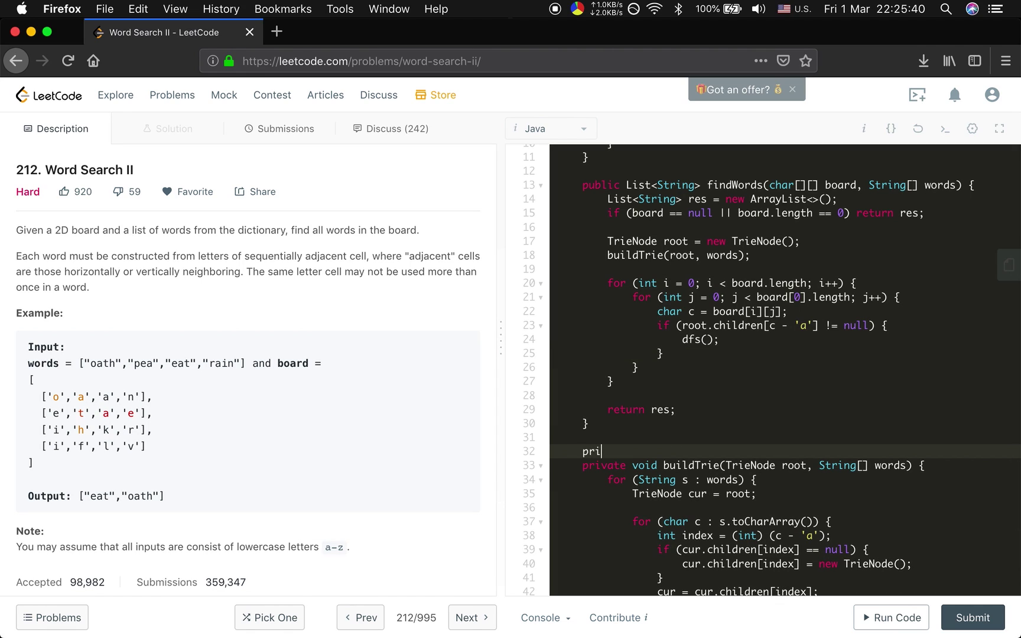
type("vate void ")
type("dfs() {")
key("Return")
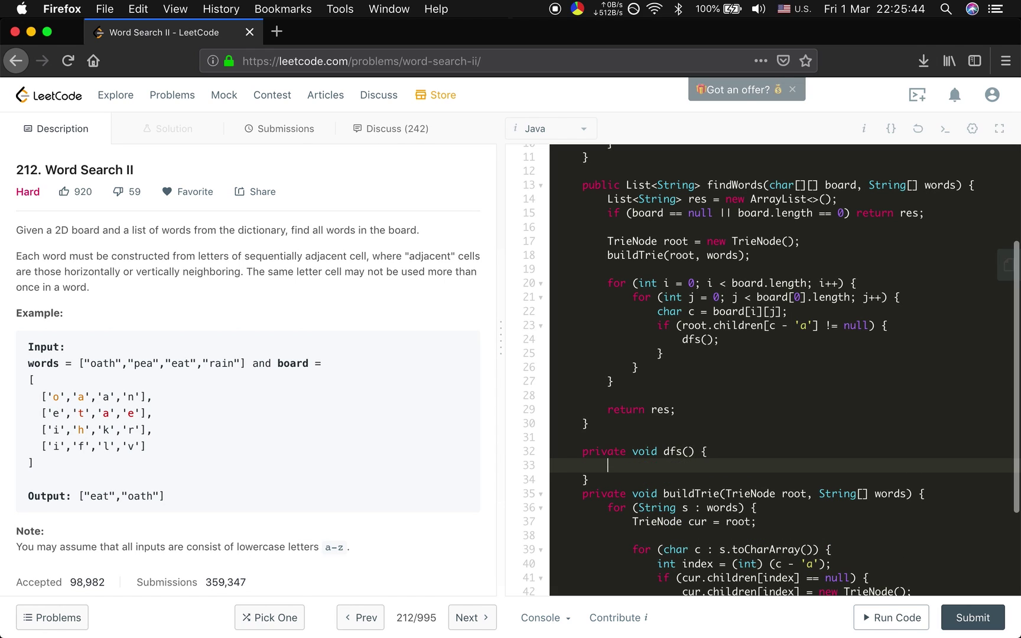
key("Down")
key("Return")
key("Up")
key("Up")
key("Up")
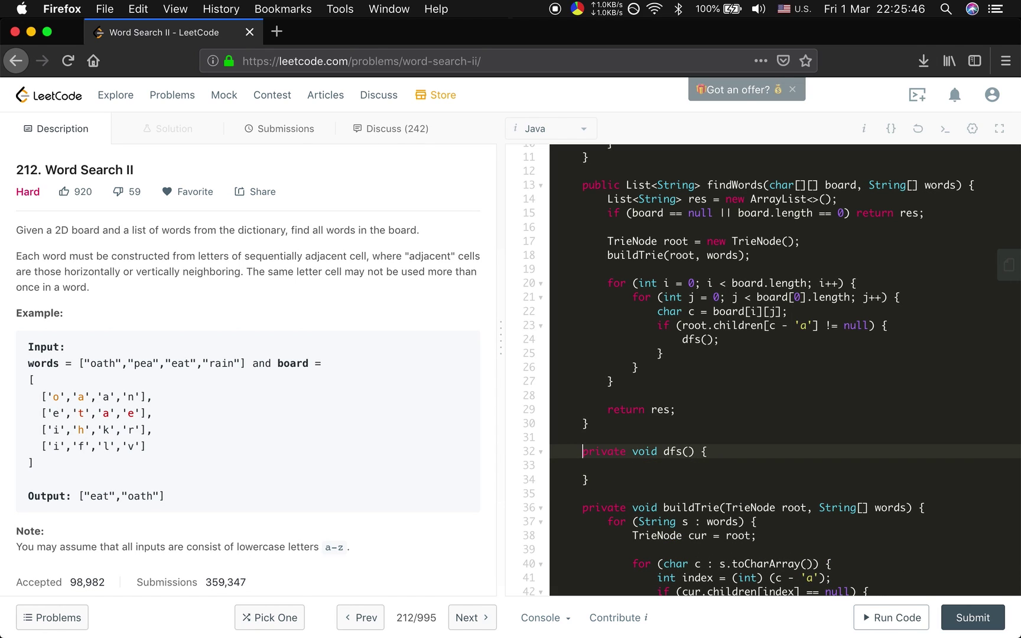
key("End")
key("Left")
key("Left")
key("Left")
type("char")
type("[]")
key("Left")
type("][] bo")
type("ard, ")
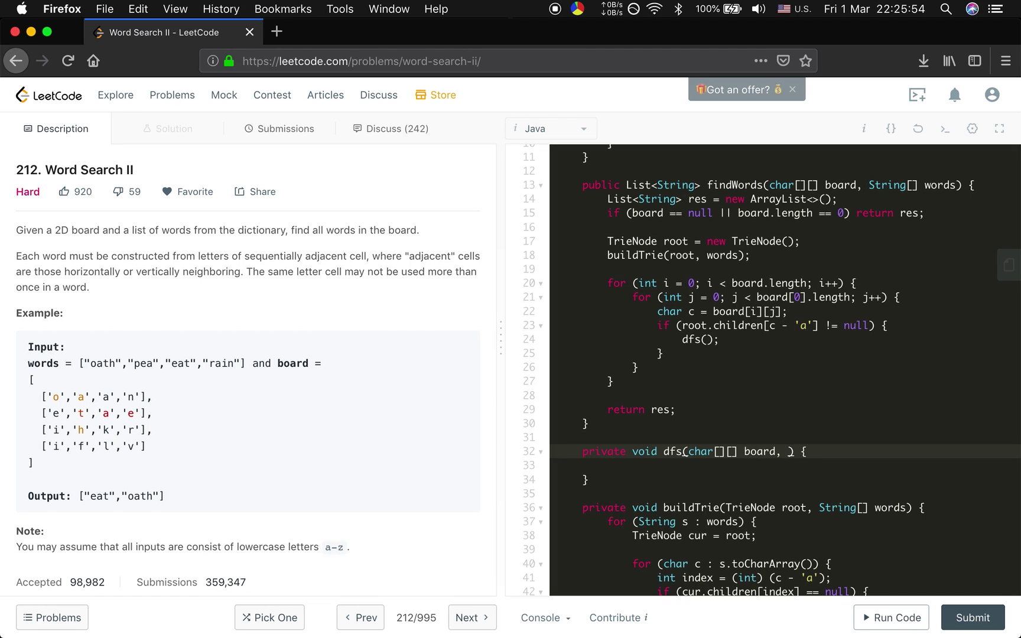
type("int i")
type(", int j,")
type("TrieNode cu")
type("r")
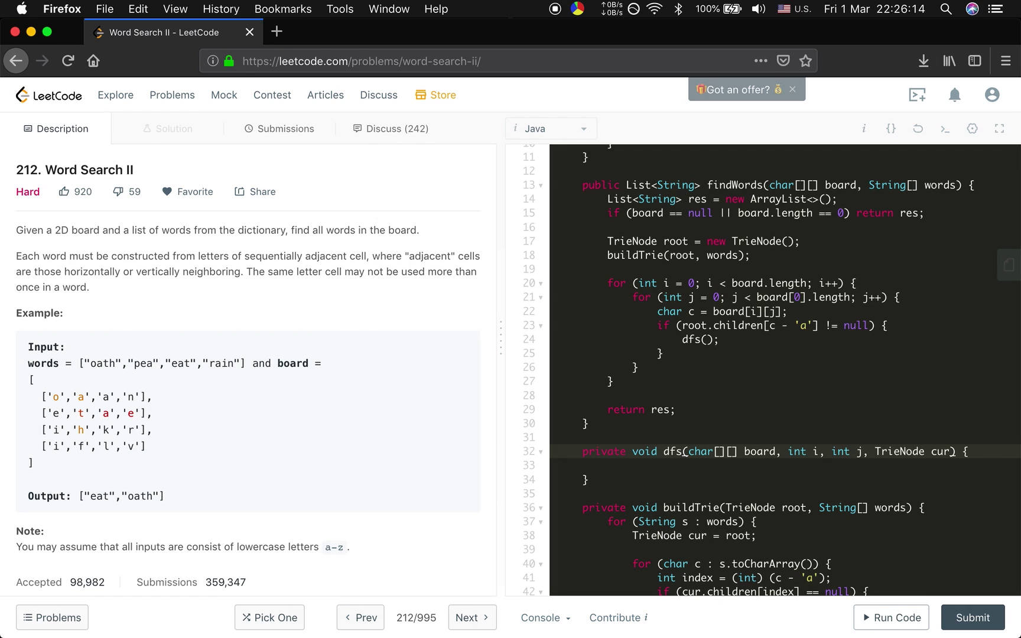
type(",")
type(" List<Strin")
type("g> res")
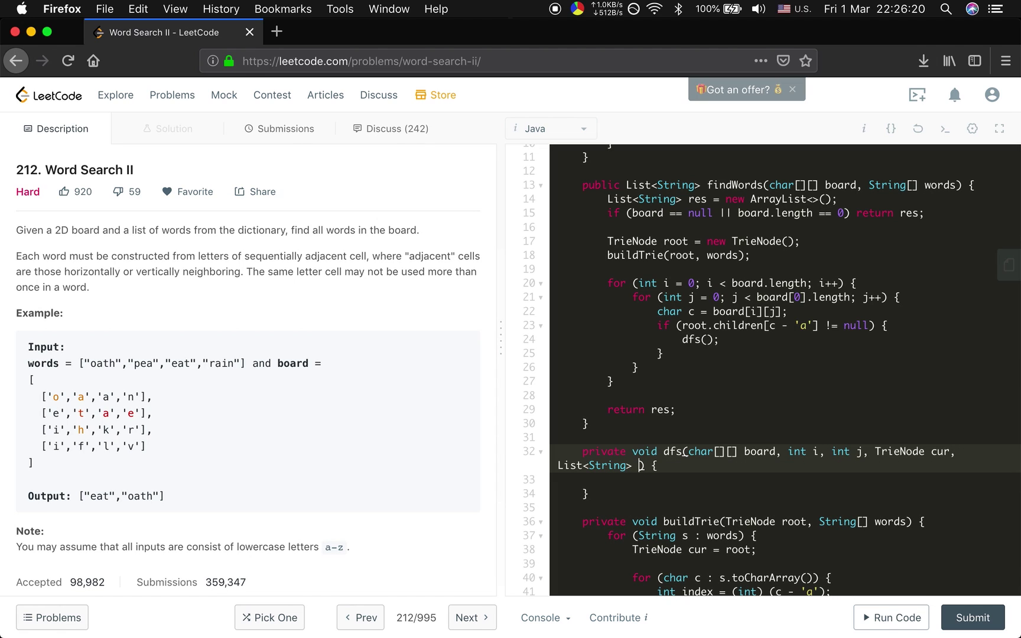
key("Down")
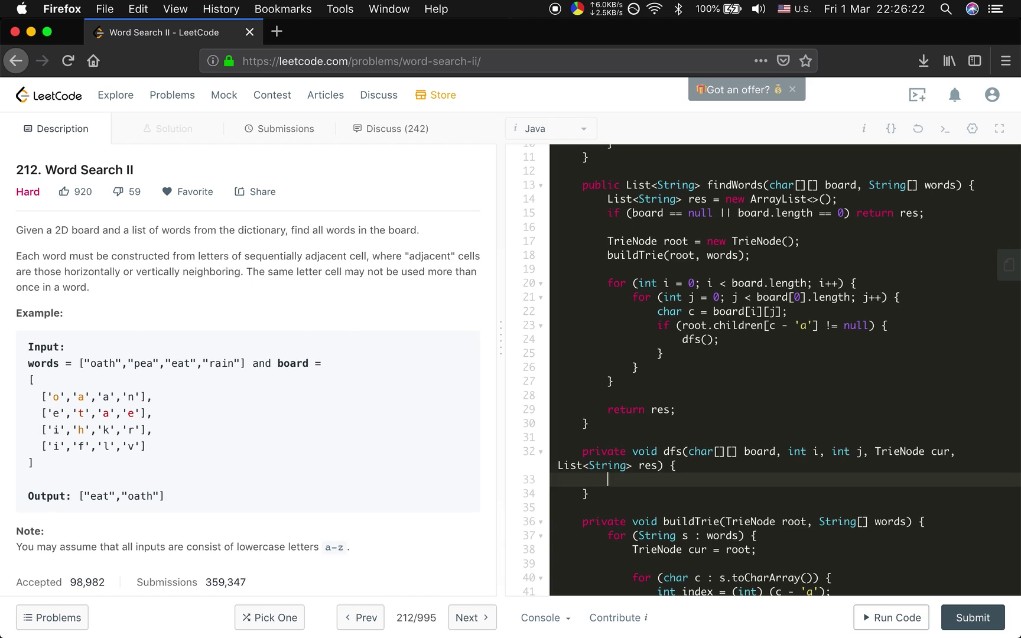
scroll(729, 482, "down", 3)
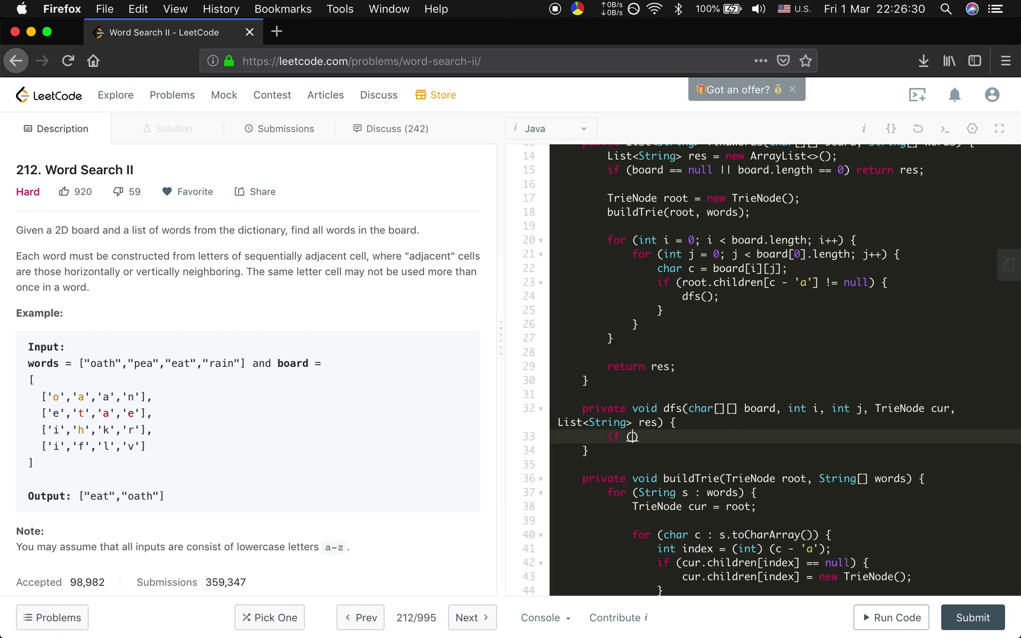
type("i < 0")
type(" || j < ")
type("0 || i > b")
type("oard.le")
type("ngth - 1 |")
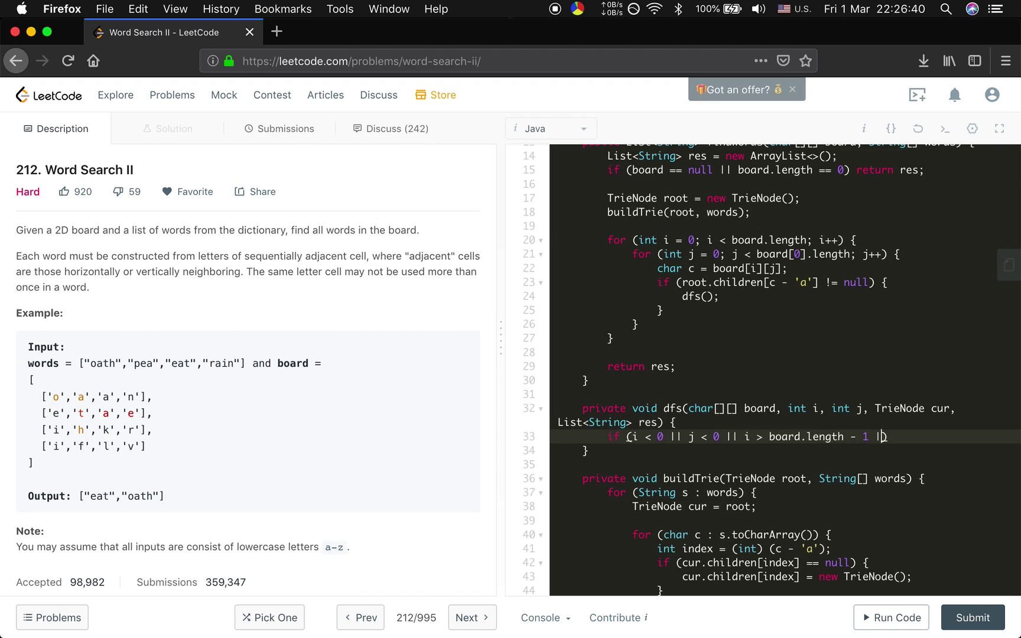
type("|")
Step: Add a dfs bounds check that returns when i or j falls outside the board
key("Return")
type("j > b")
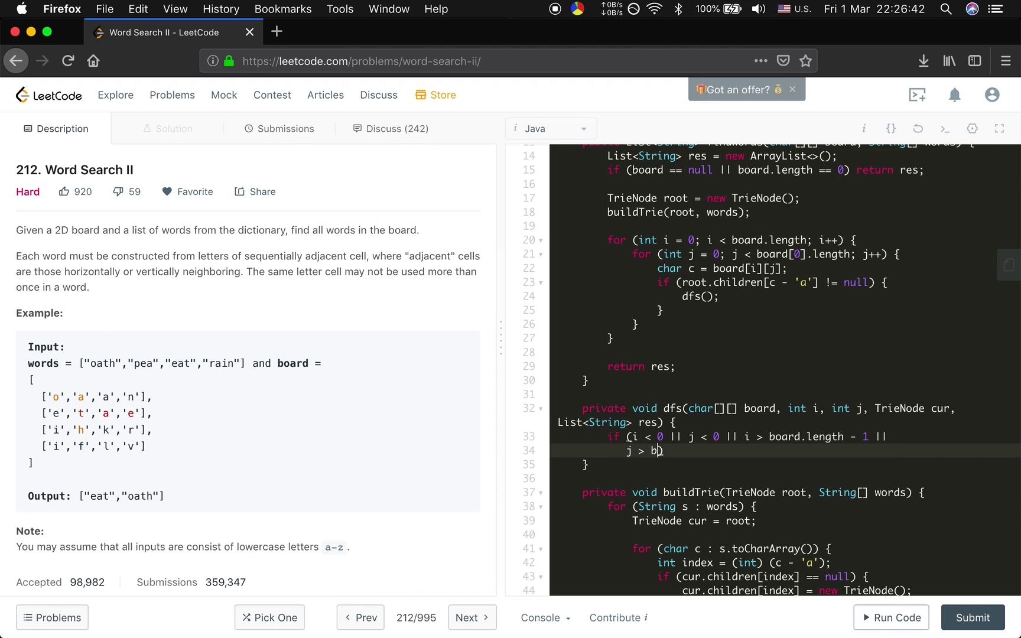
type("oard[0].l")
type("ength - 1) re")
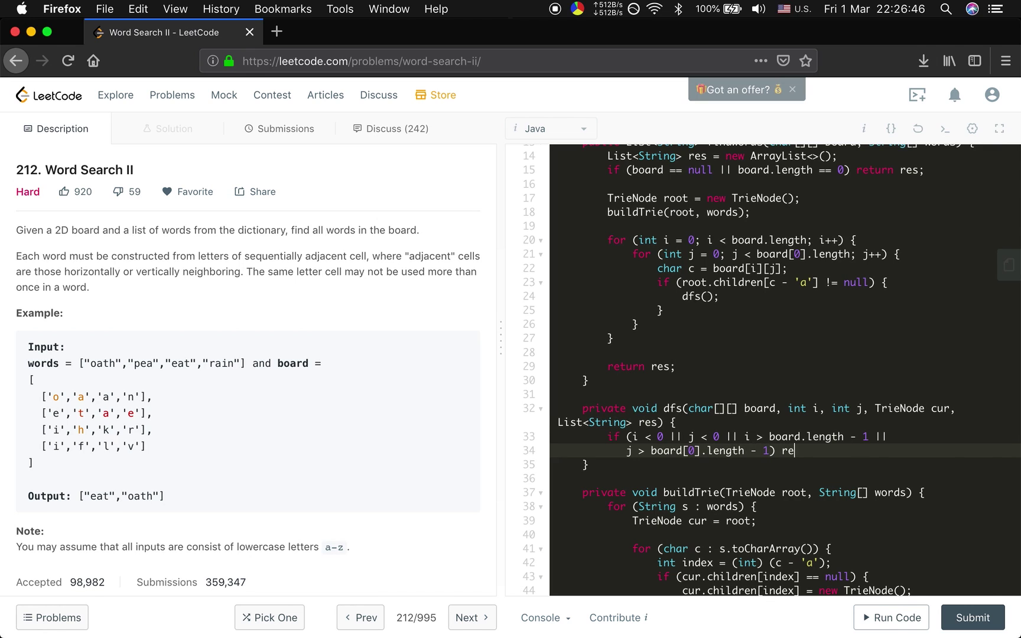
type("turn;")
key("Return")
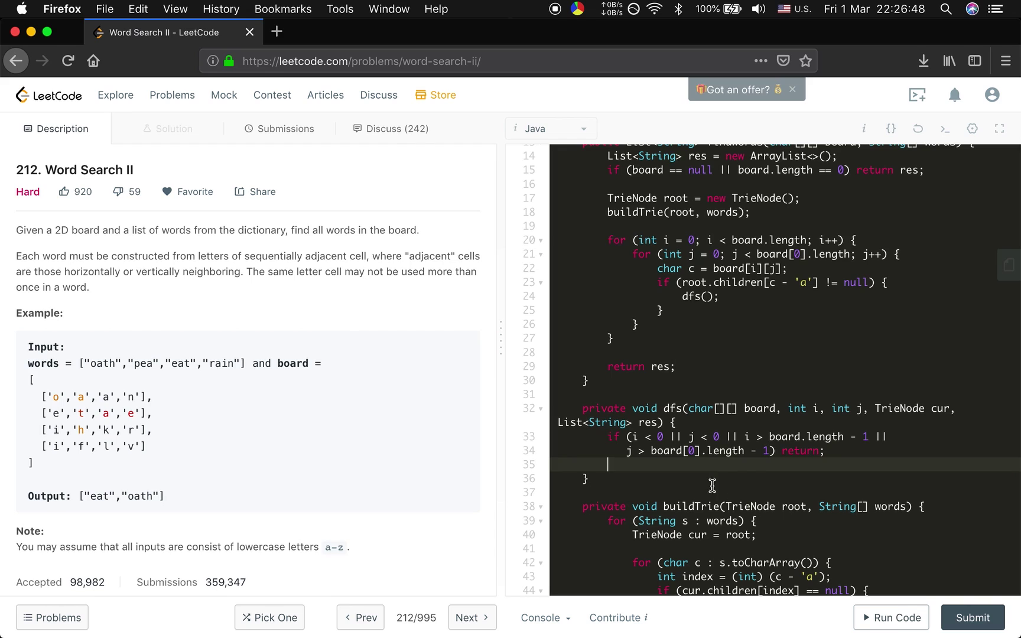
scroll(712, 486, "down", 1)
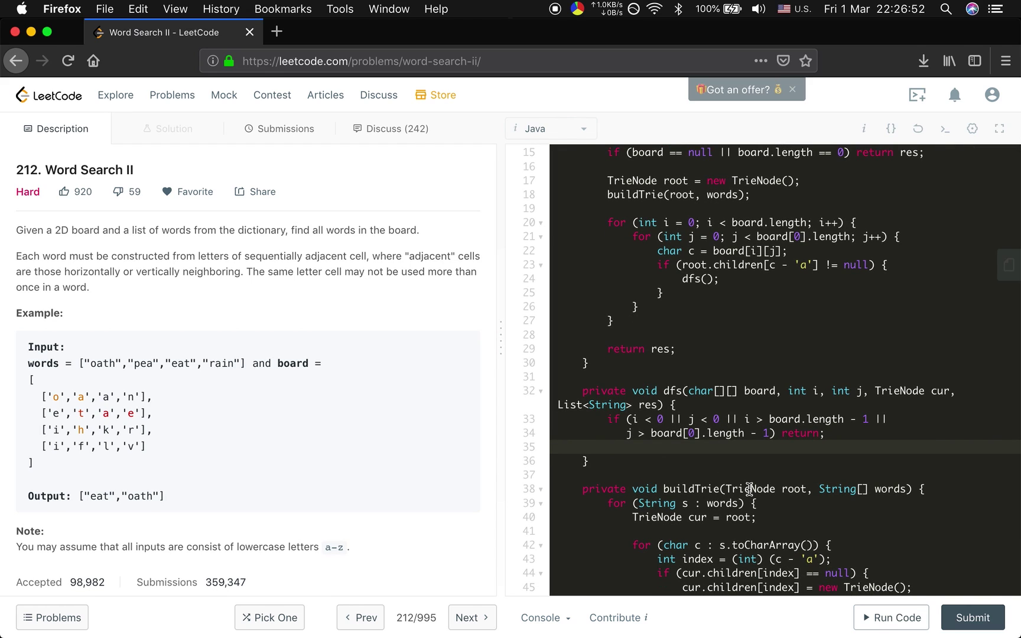
Step: Add 'if (board[i][j] == '#') return;' so dfs skips already-visited cells
key("Return")
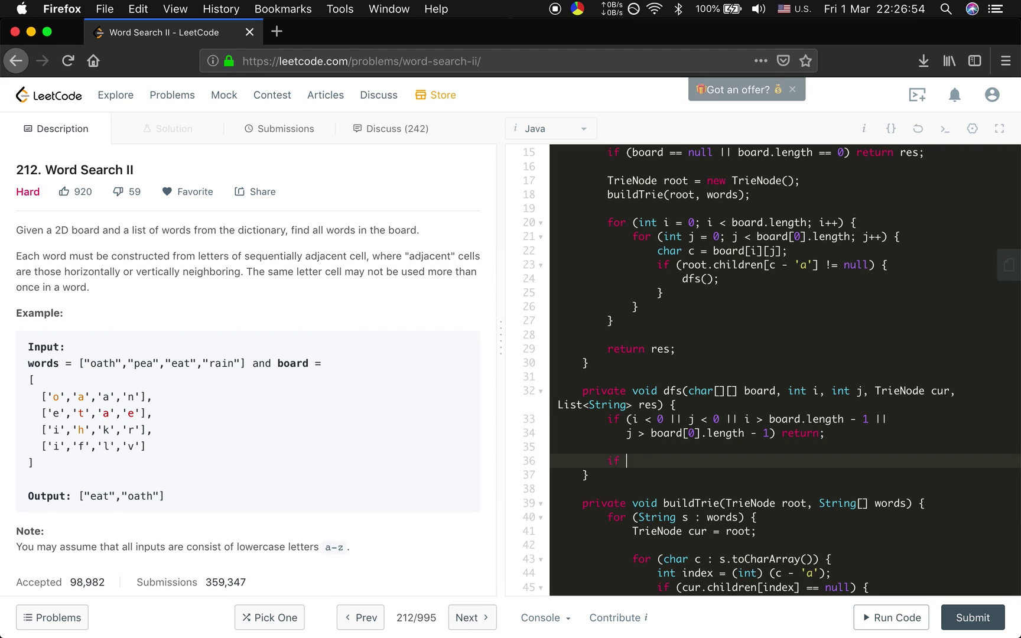
type("if (board[i][j] ")
type("== '")
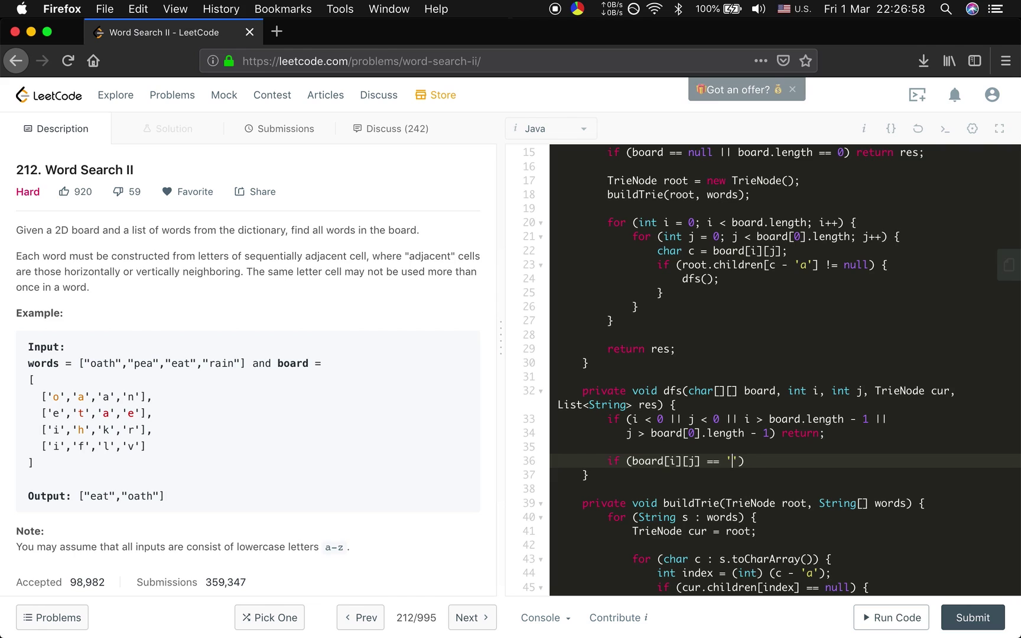
type("#') reur")
key("BackSpace")
key("BackSpace")
type("turn;")
key("Return")
type("if ()")
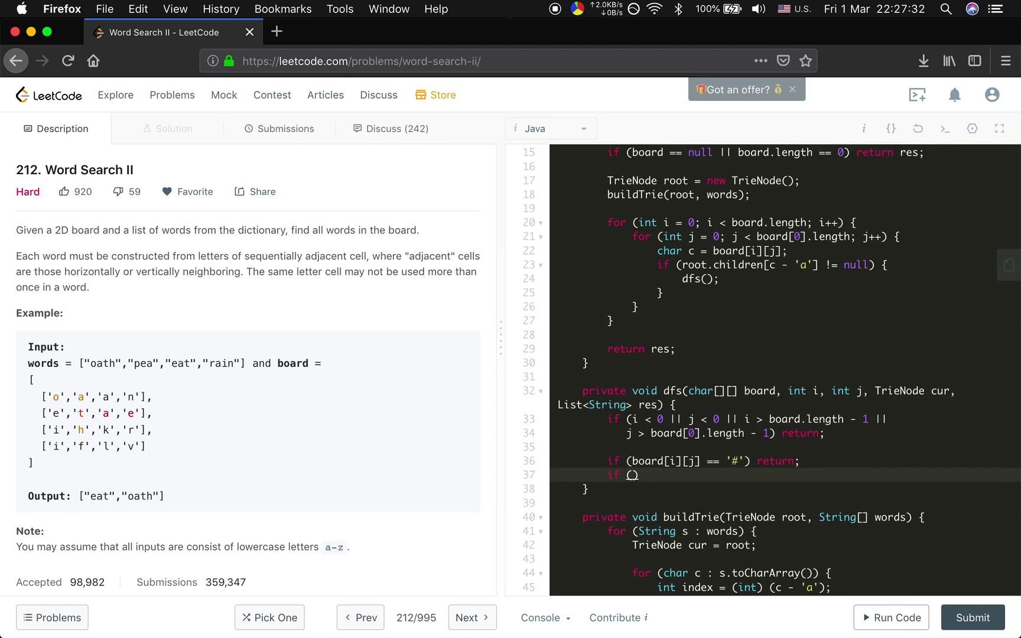
type("cur")
type(".children")
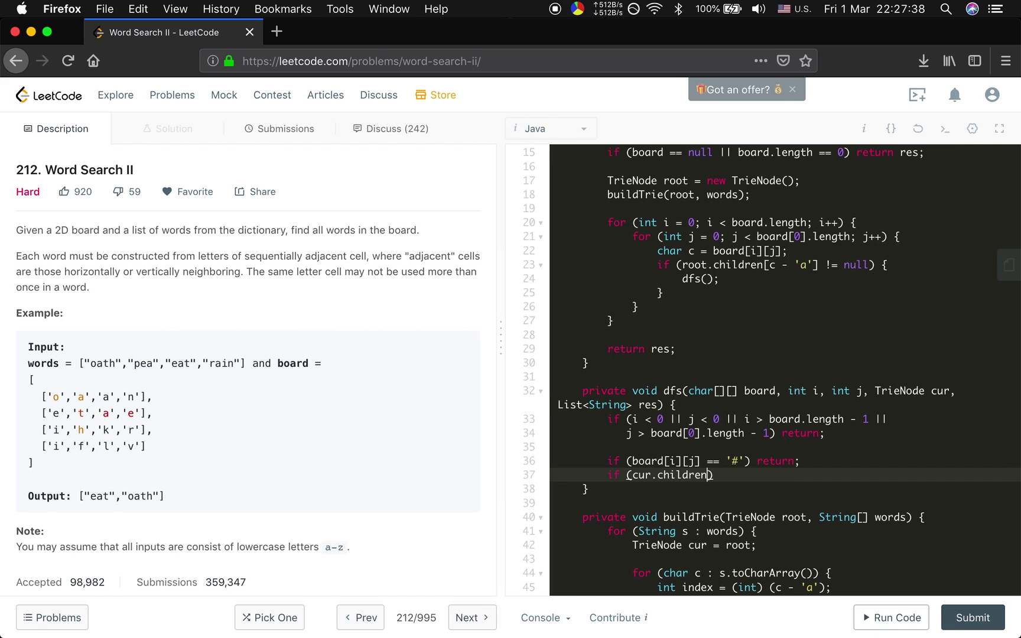
Step: Store the cell's letter in c and return when cur.children[c - 'a'] is null
key("Up")
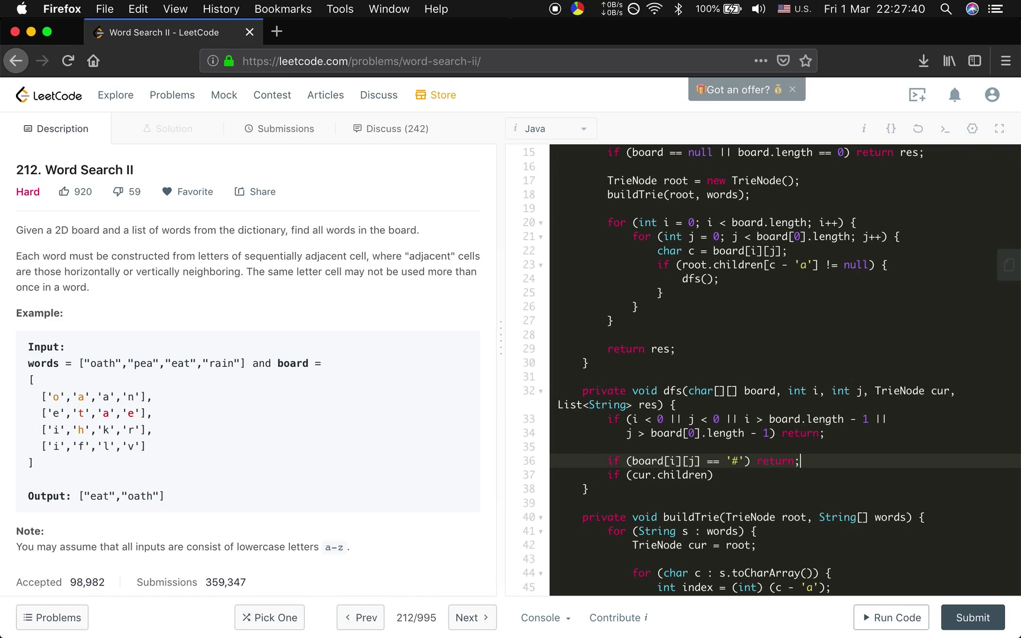
key("End")
key("Return")
type("char c =")
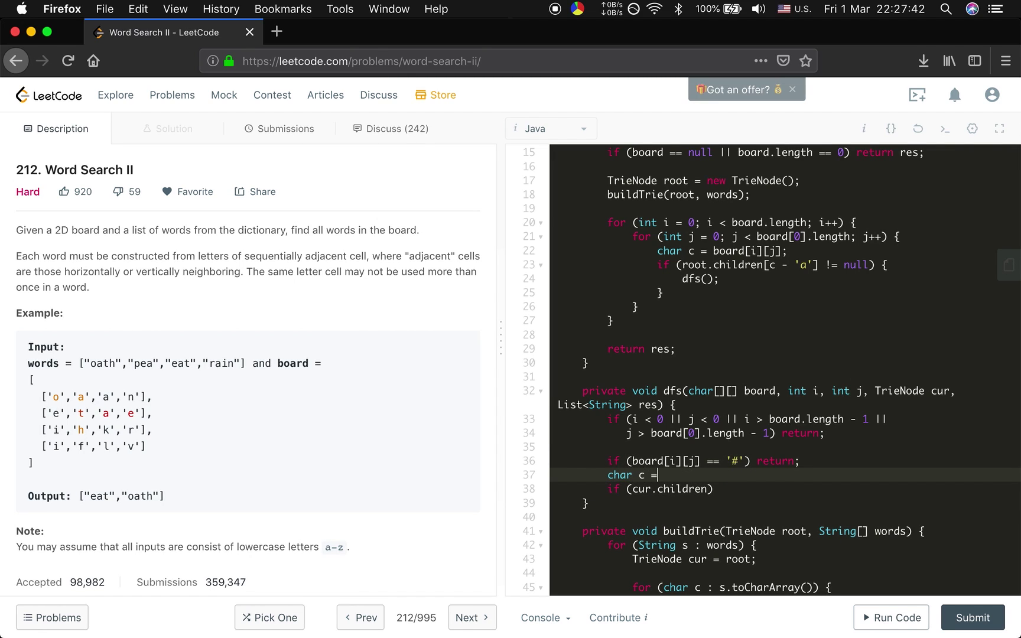
type(" board[i]")
type("[j];")
key("Return")
key("End")
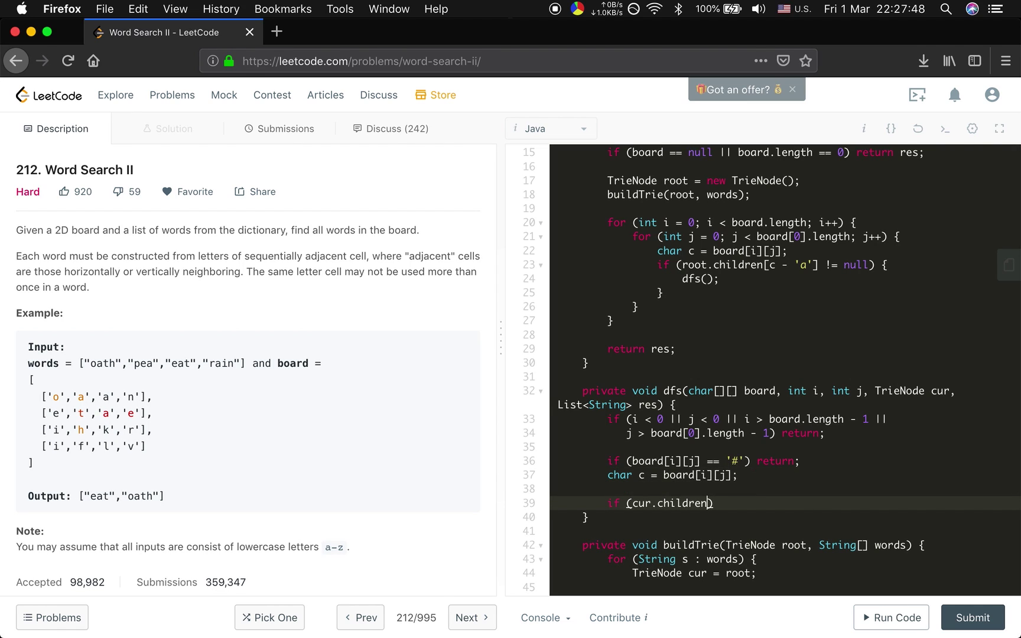
type("[c - ")
type("'a'")
key("Right")
type("== ")
type("null")
key("Right")
type("return;")
key("Return")
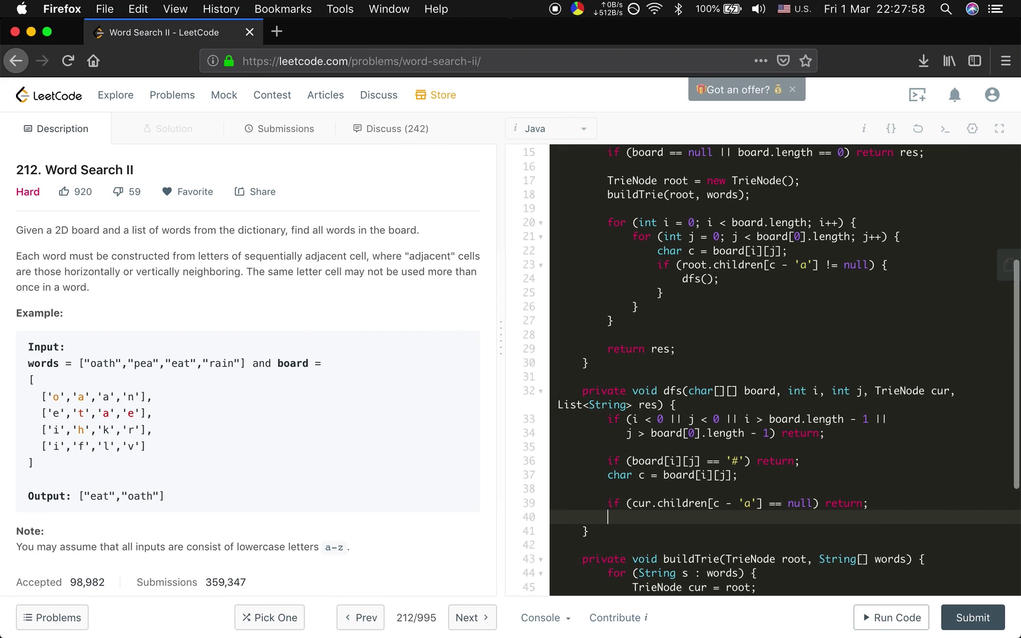
scroll(754, 490, "down", 3)
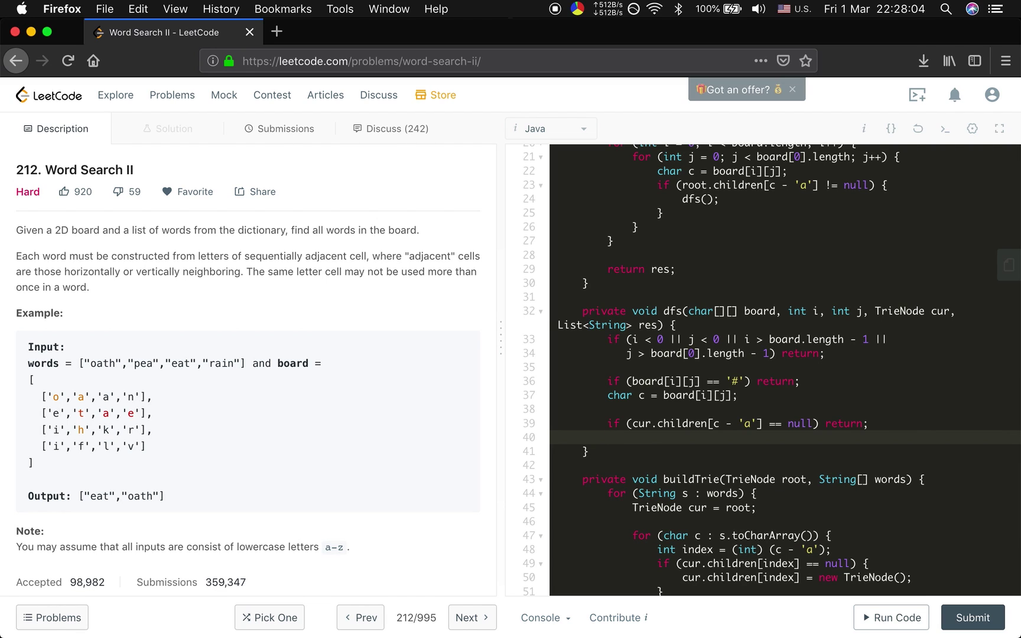
type("if (cur.")
type("word ")
type("!= null) {")
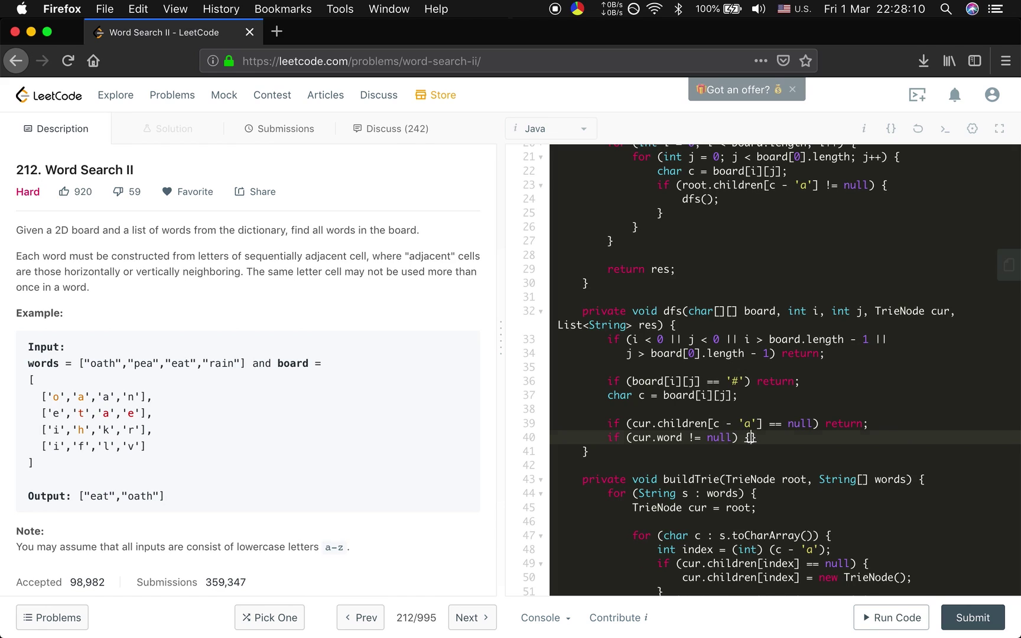
Step: Add a non-null cur.word to res and null it, then mark board[i][j] as '#'
key("Return")
type("res.add(")
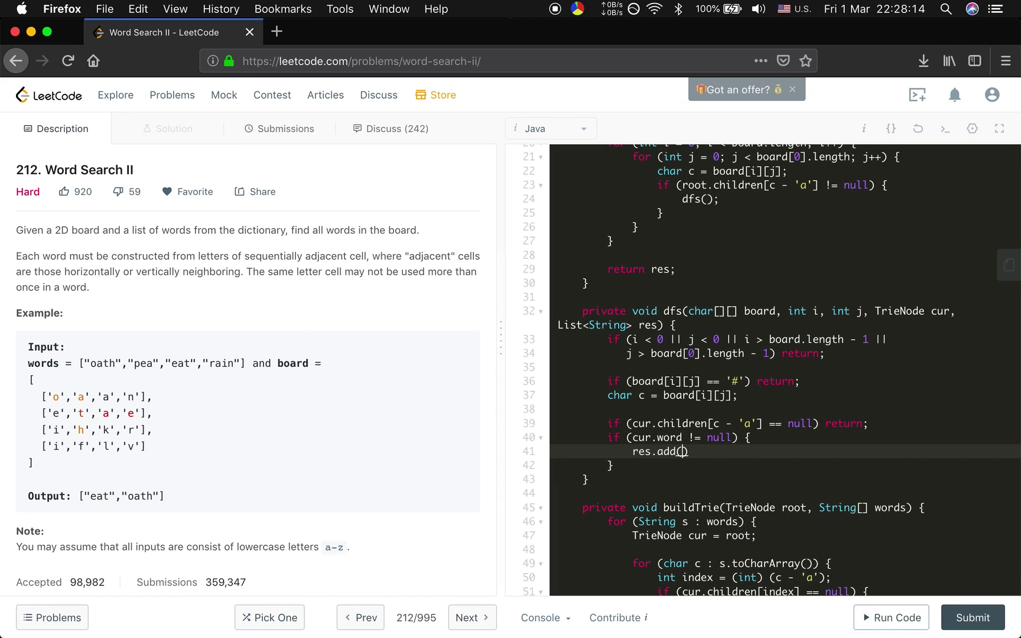
type("cur.word")
key("Right")
type(";")
key("Return")
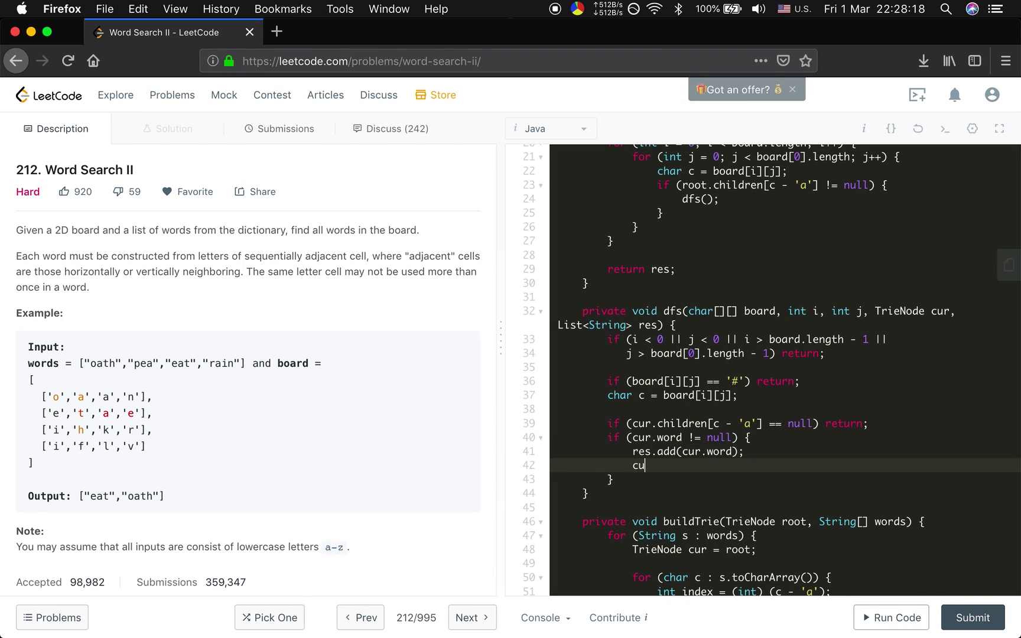
type("cur.word =")
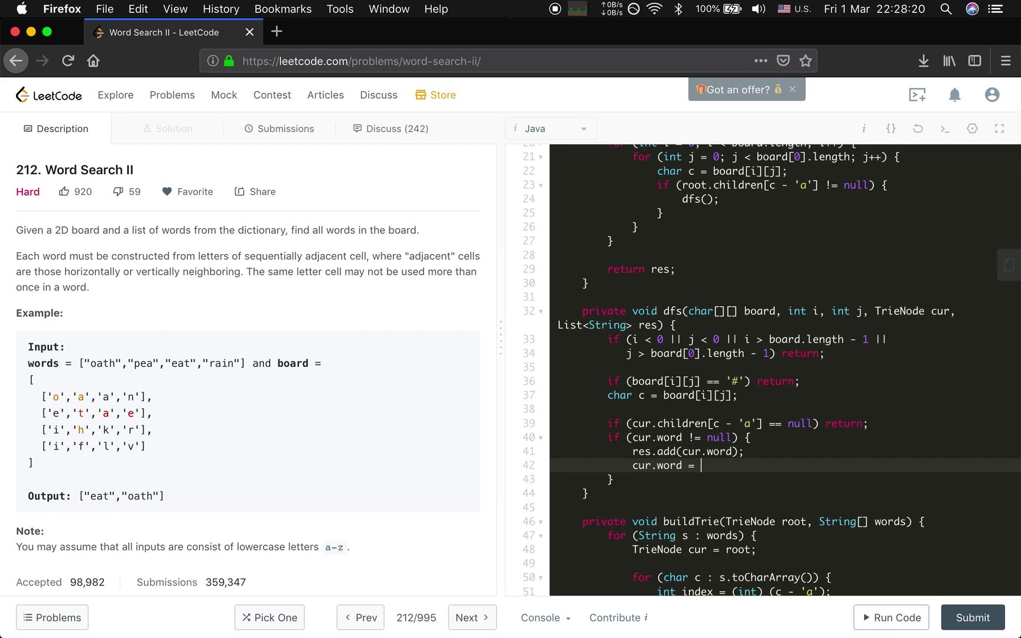
type(" null;")
key("Down")
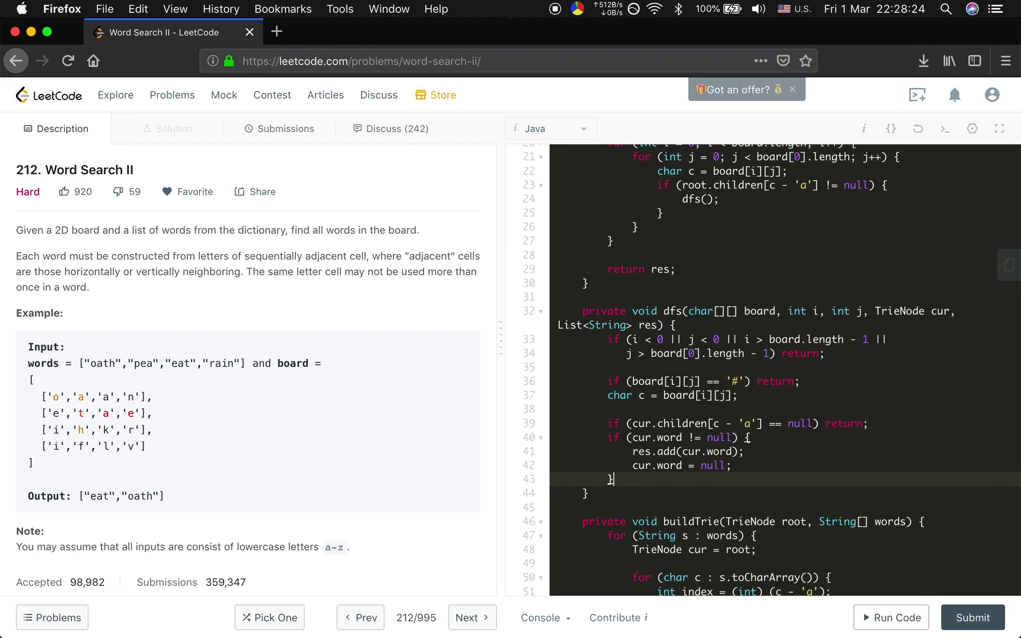
key("Return")
key("Return")
type("b")
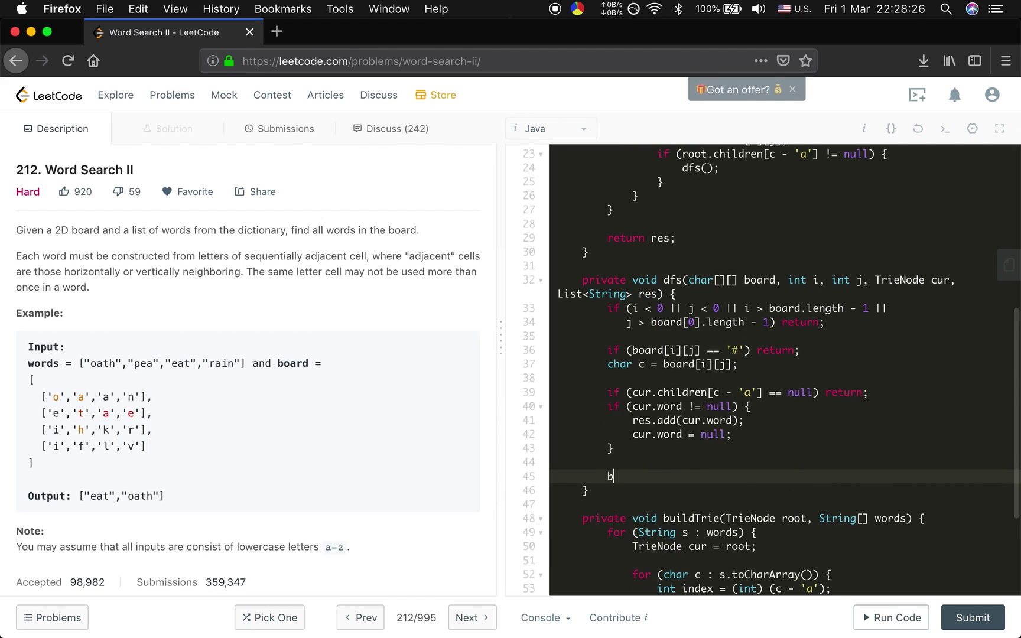
type("oard")
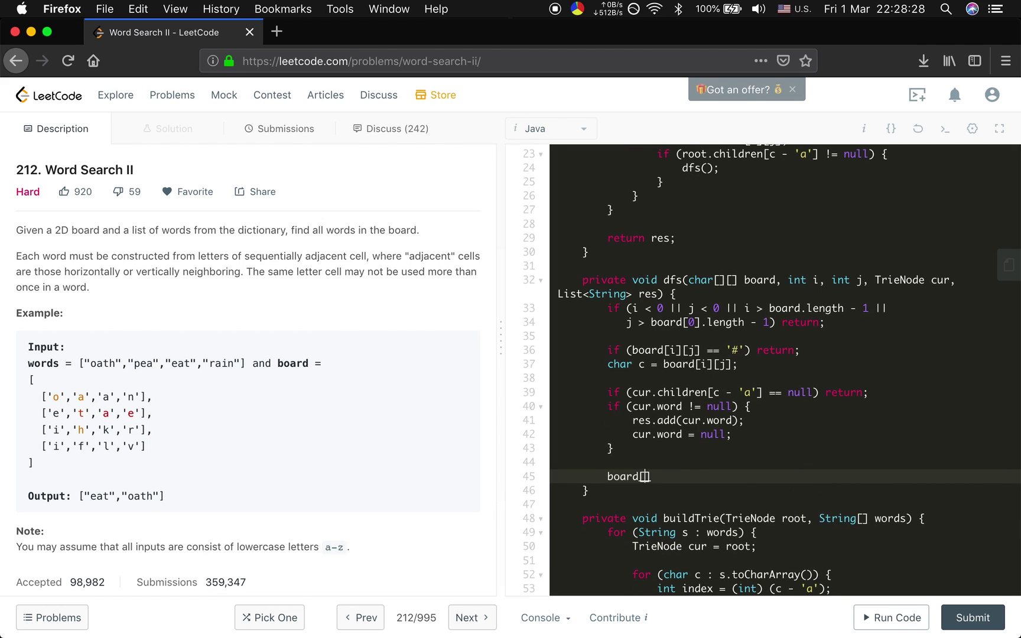
type("[i][j")
type("] = '#'")
type(";")
Step: Begin the downward recursive call dfs(board, i + 1, j, cur.children[c - 'a'], ...)
key("Return")
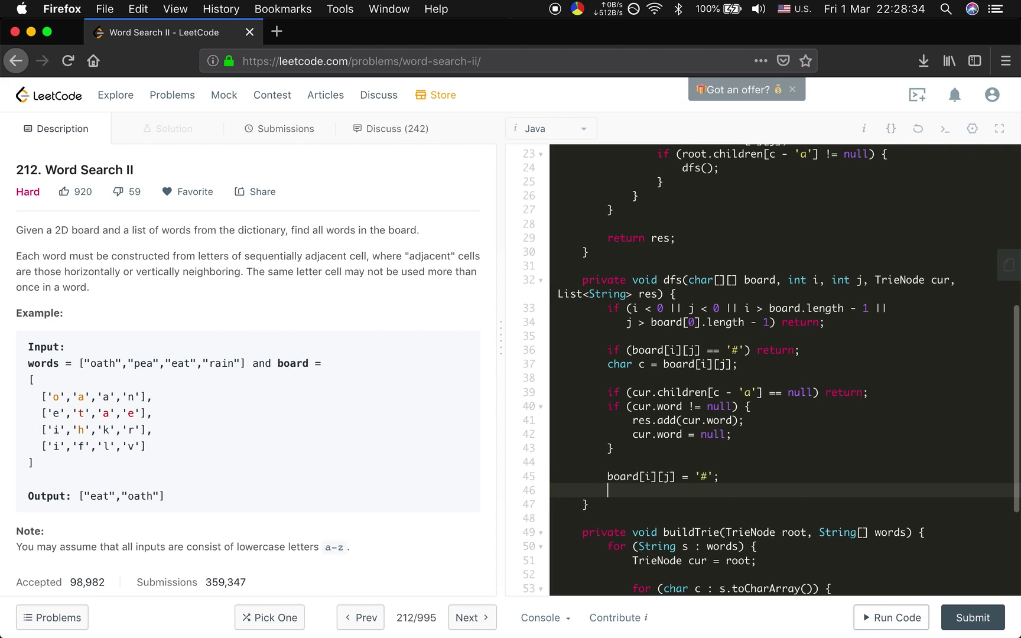
type("dfs(")
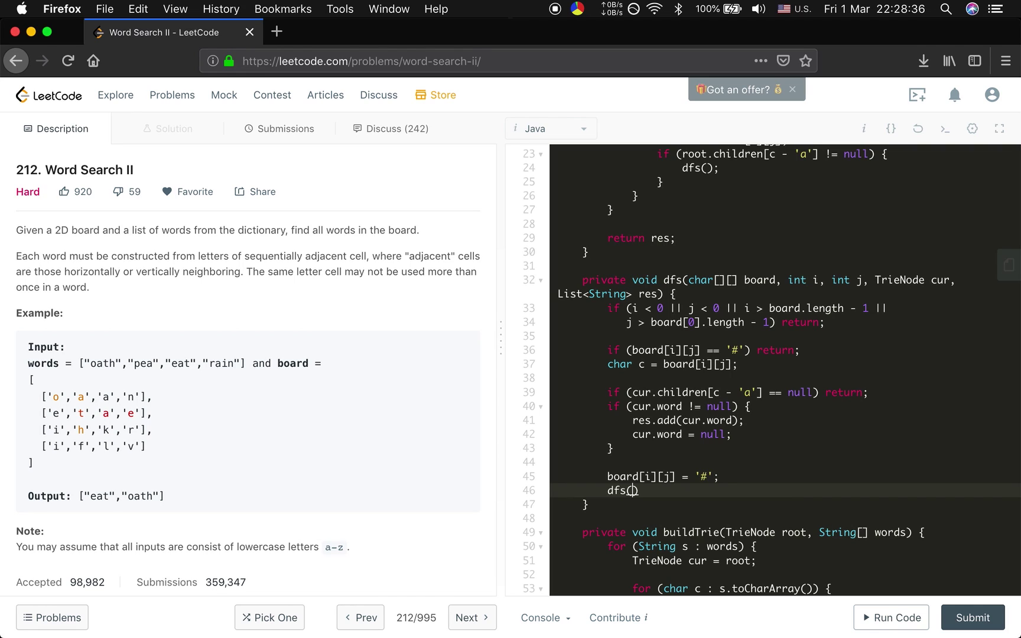
type("board, ")
type("i + 1, j,")
type(" cur.child")
type("ren")
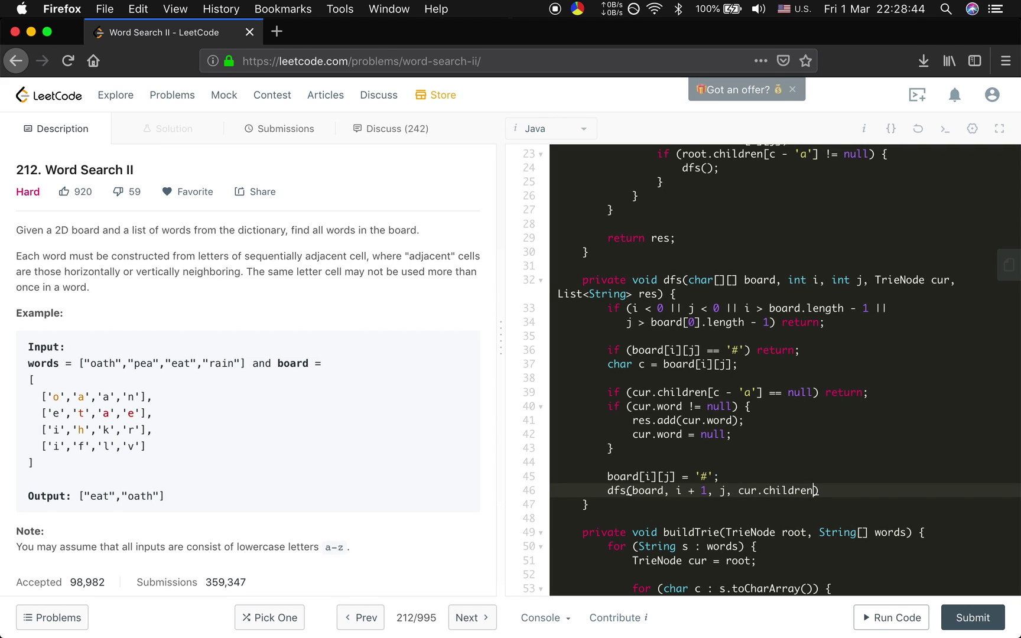
type("[")
type("c -")
type("a'],")
key("Up")
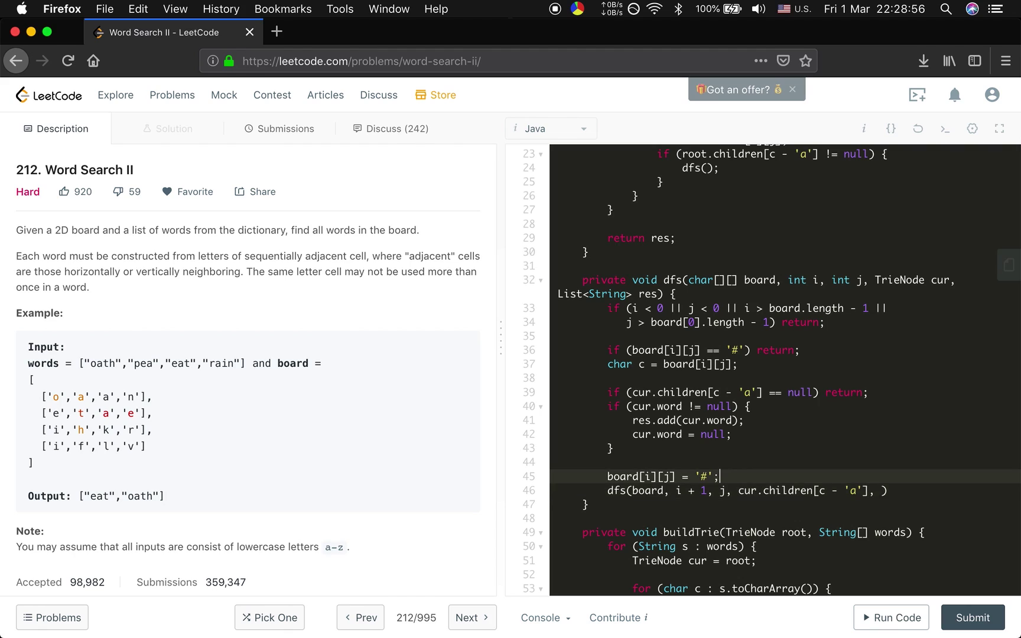
key("Up")
key("Up")
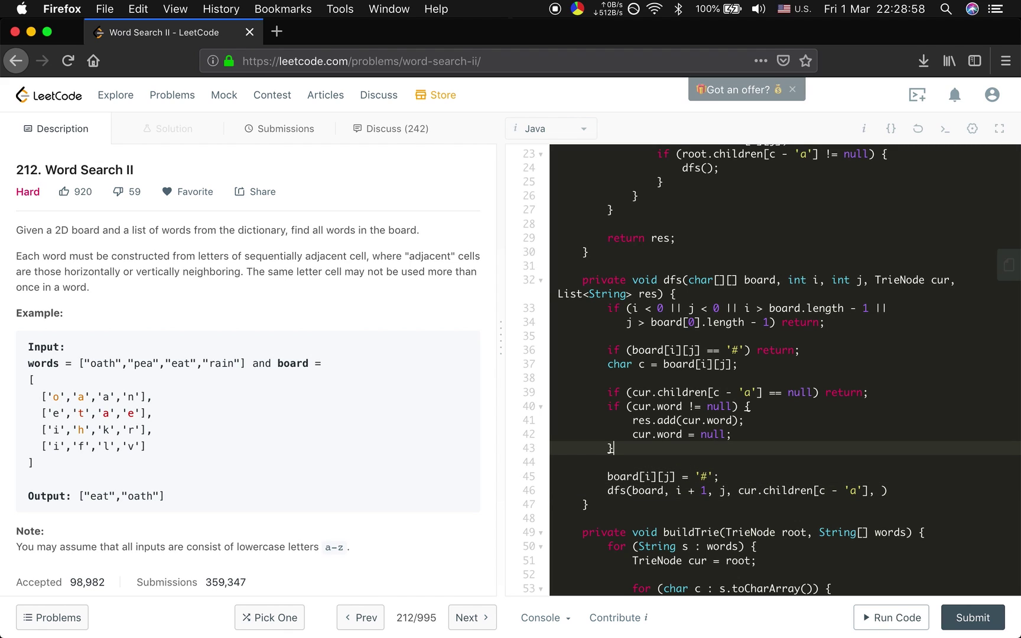
key("Up")
key("Up")
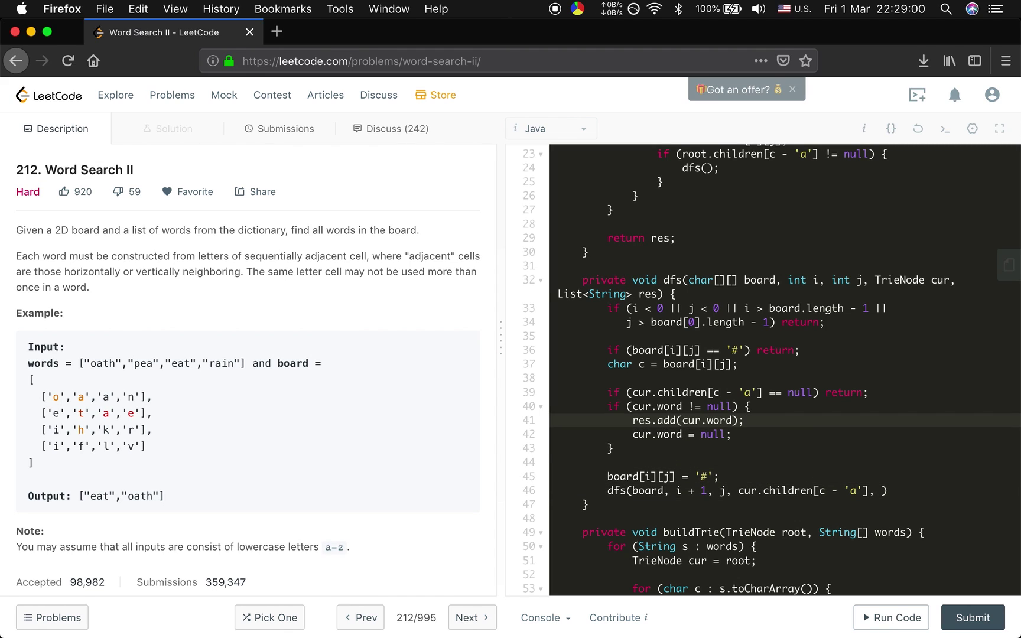
Step: Advance cur to cur.children[c - 'a'] right after the null-child check
key("Up")
key("Up")
key("Return")
type("cur")
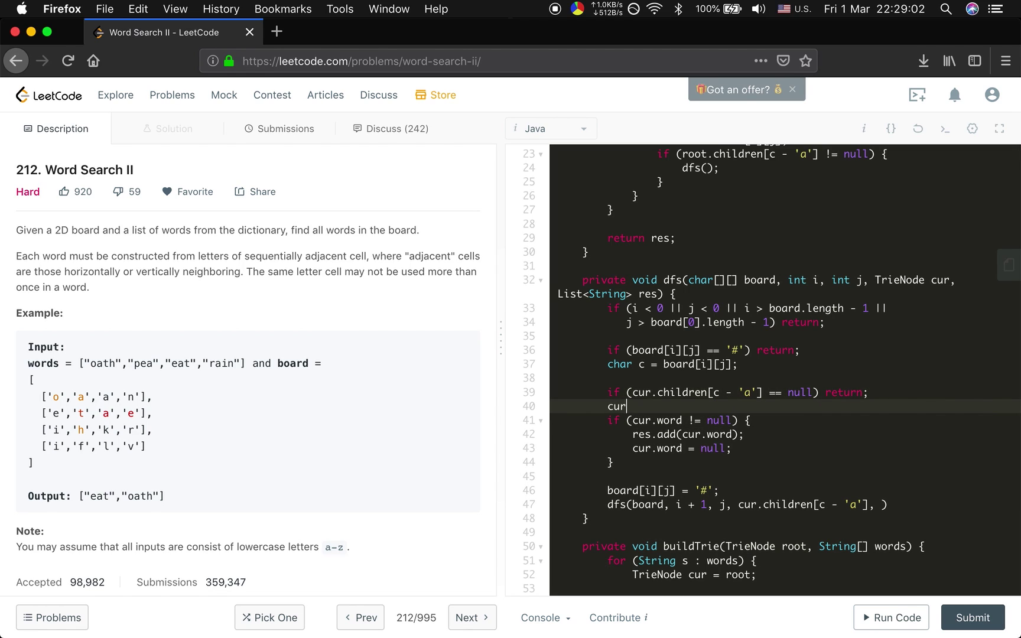
type(" = cur.ch")
type("ildren[c - ")
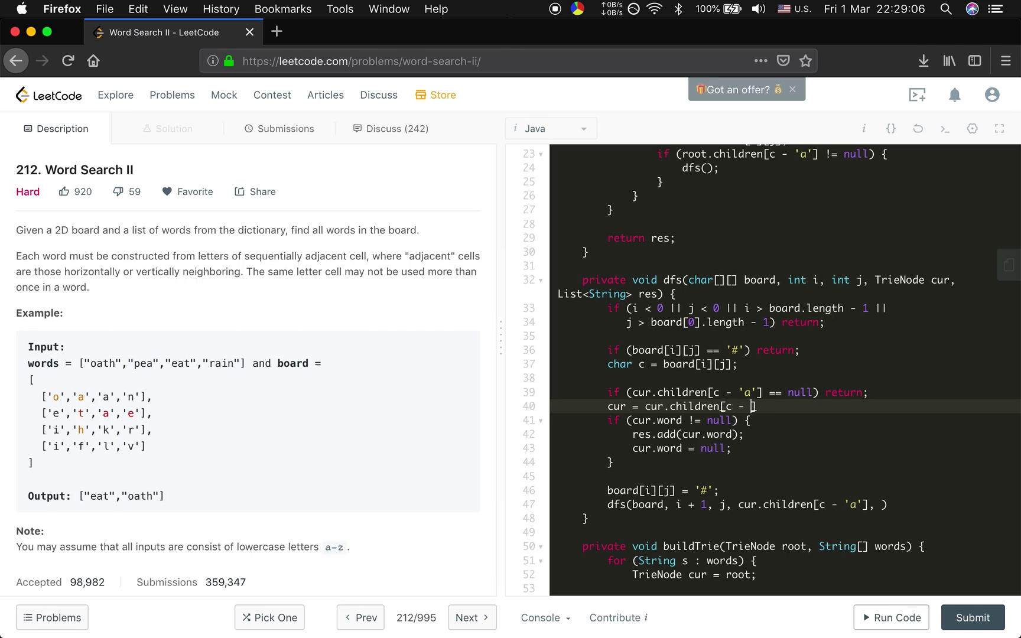
type("'a'")
key("Right")
Step: Replace the child lookup in the downward dfs call with cur and res
key("Down")
key("Down")
key("Down")
key("Down")
key("Down")
key("Down")
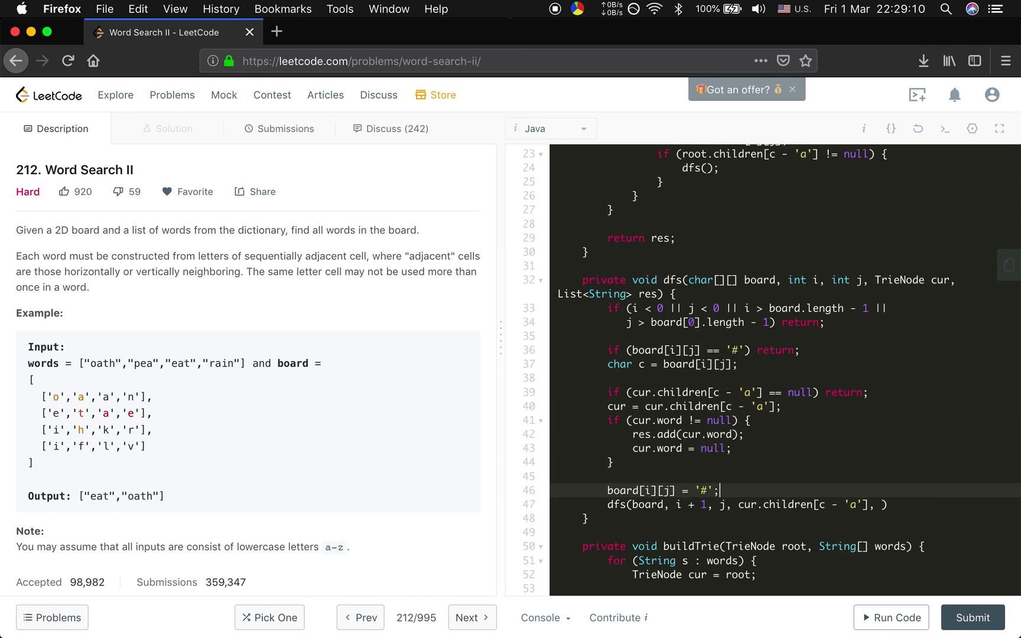
key("Down")
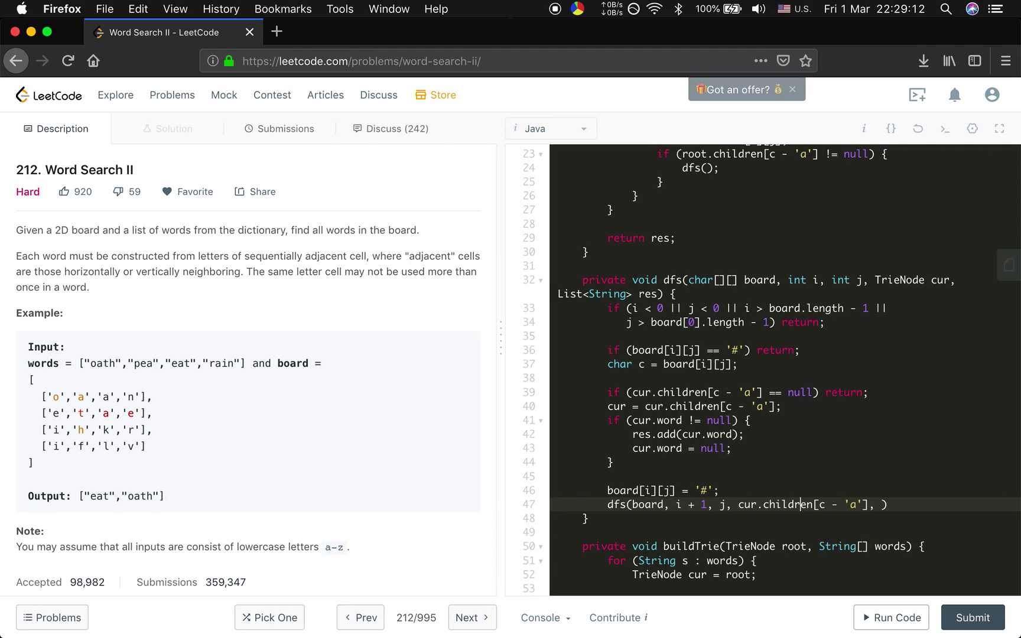
key("BackSpace")
key("BackSpace")
key("BackSpace")
key("BackSpace")
key("BackSpace")
key("BackSpace")
key("BackSpace")
key("BackSpace")
key("BackSpace")
key("BackSpace")
key("BackSpace")
key("BackSpace")
type("res")
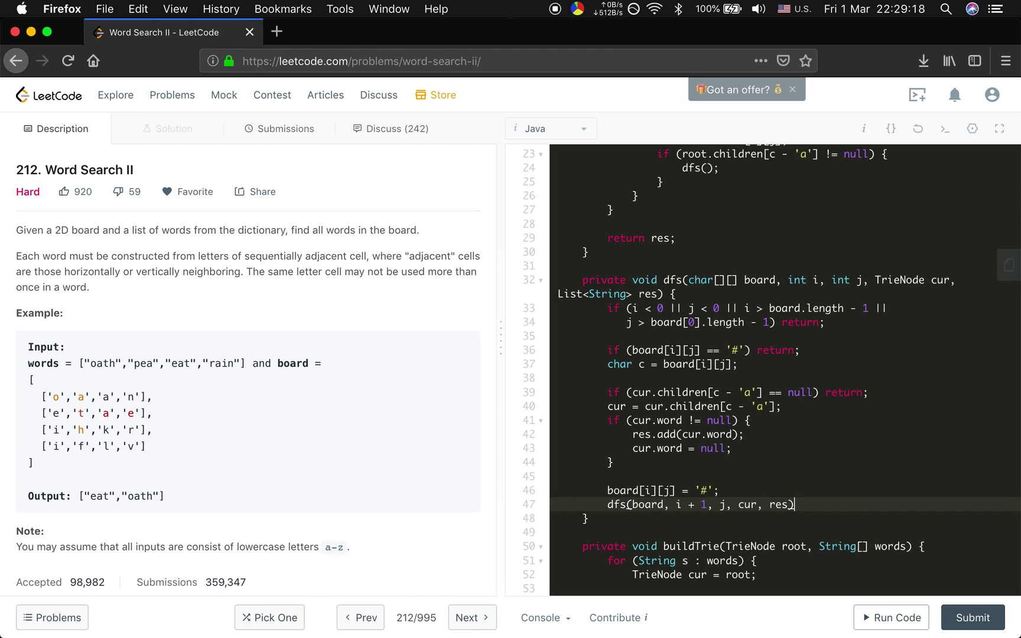
key("End")
type(";")
key("Return")
type("df")
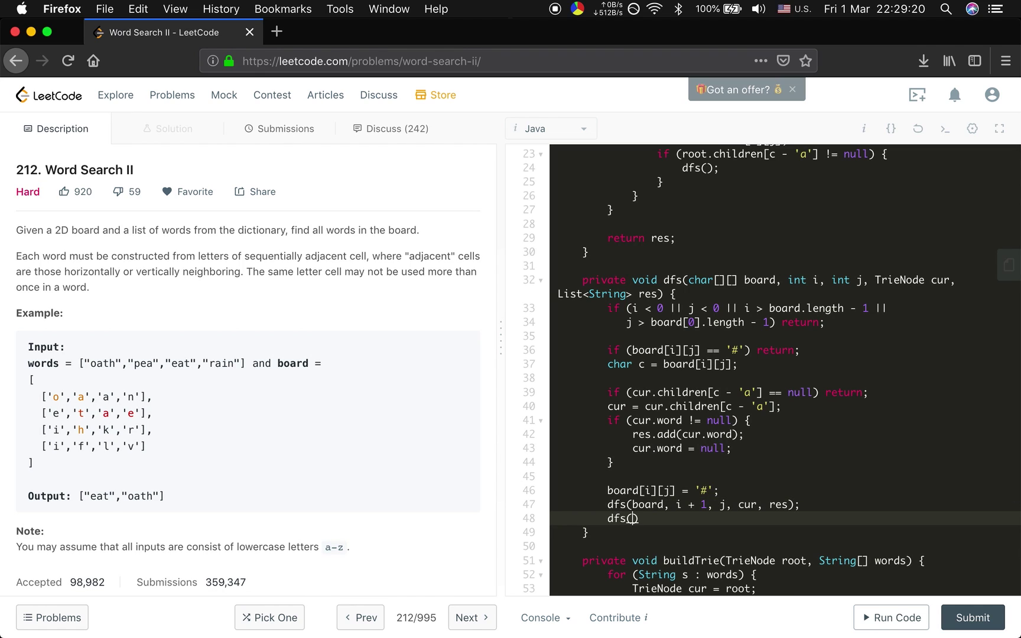
type("oard, ")
type("i - 1, j ")
type(" cur, ")
type("res")
Step: Add dfs calls for (i - 1, j), (i, j + 1) and (i, j - 1), each passing cur, res
key("End")
type(";")
key("Return")
type("dfs(")
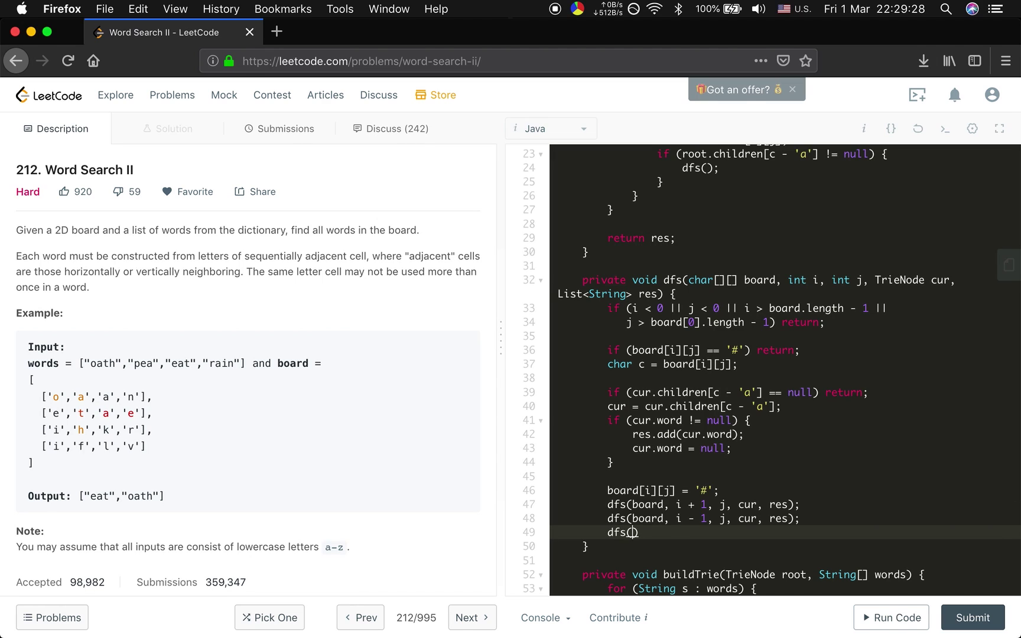
type("board,")
type(" i")
key("BackSpace")
type(", j + ")
type("1, cur, cre")
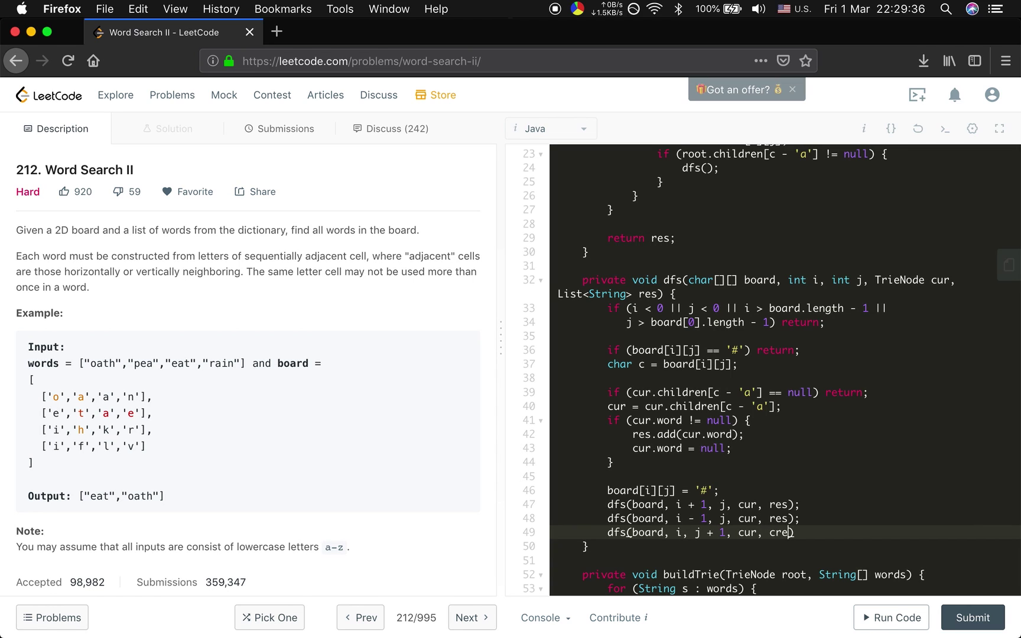
key("BackSpace")
key("BackSpace")
key("BackSpace")
type("res")
key("End")
type(";")
key("Return")
type("df")
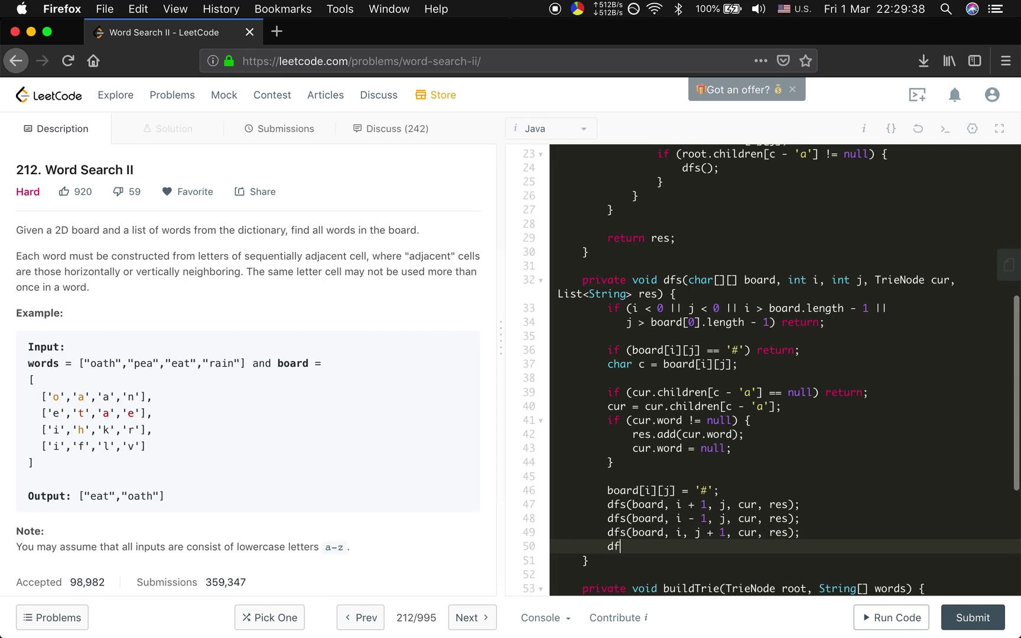
type("s(board, i")
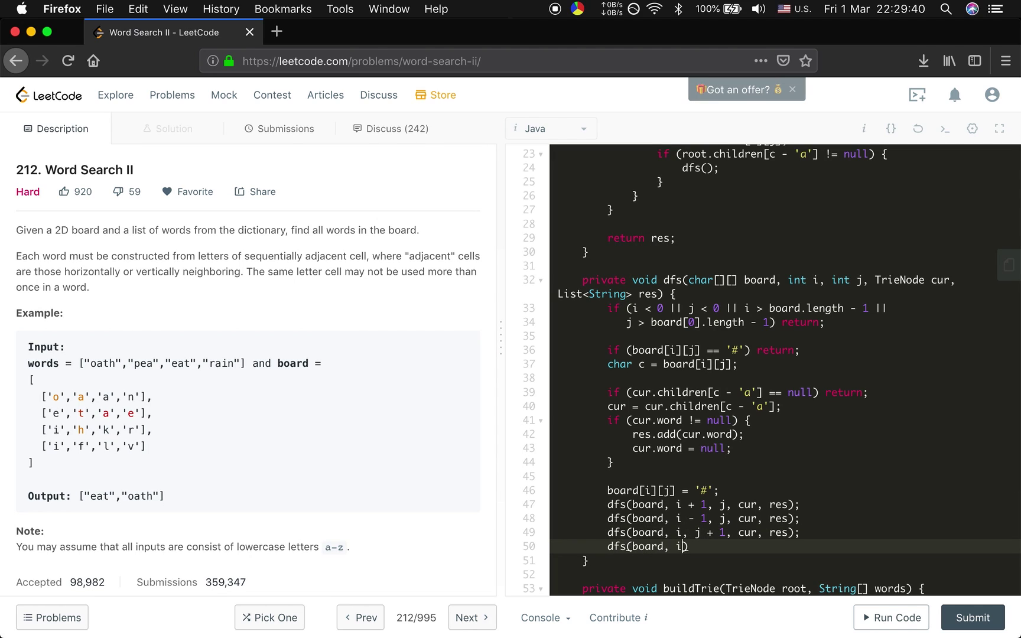
type(", j - 1")
type(", cur, res")
key("Return")
type("bo")
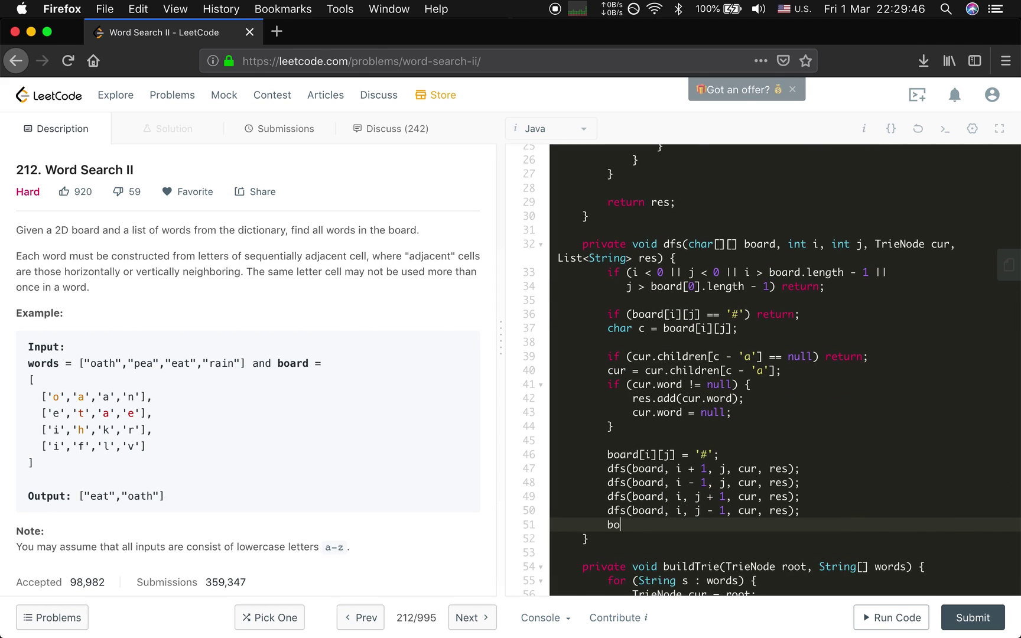
type("ard[i]")
type("[j] = c;")
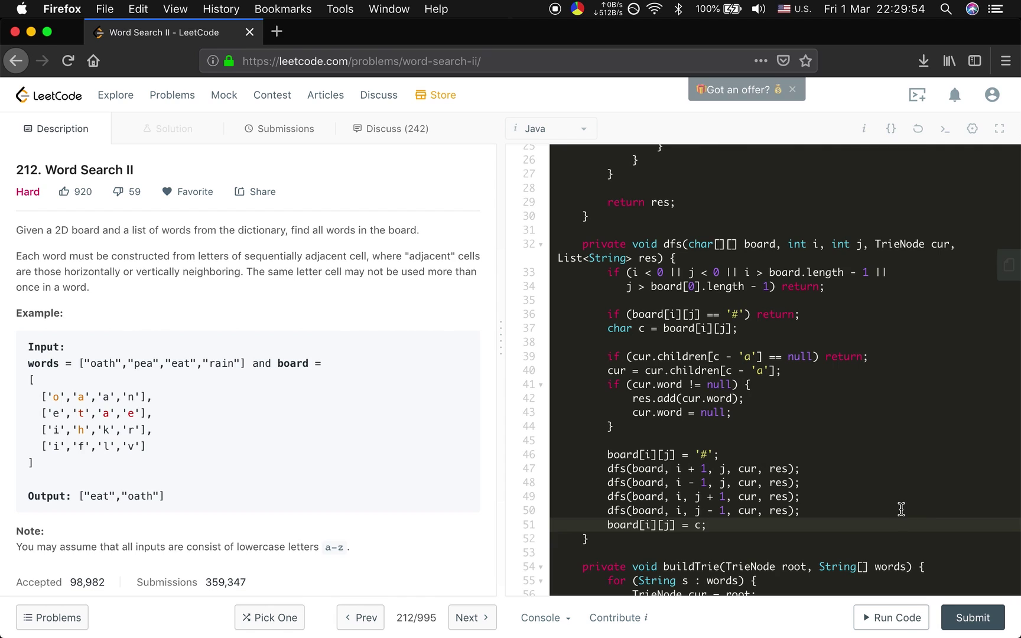
scroll(902, 510, "down", 3)
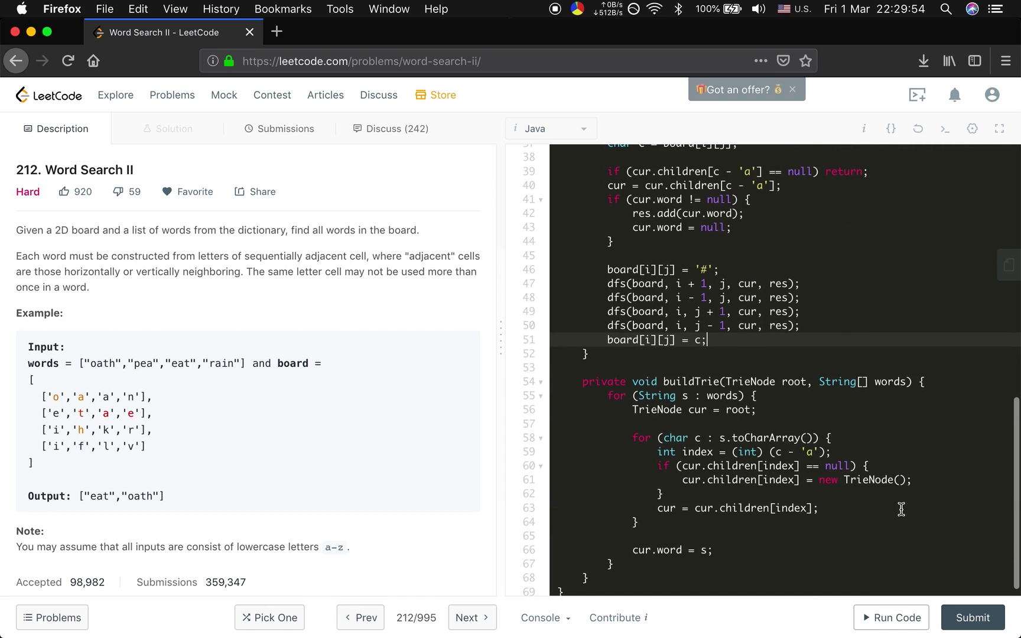
scroll(902, 509, "up", 6)
scroll(902, 510, "up", 1)
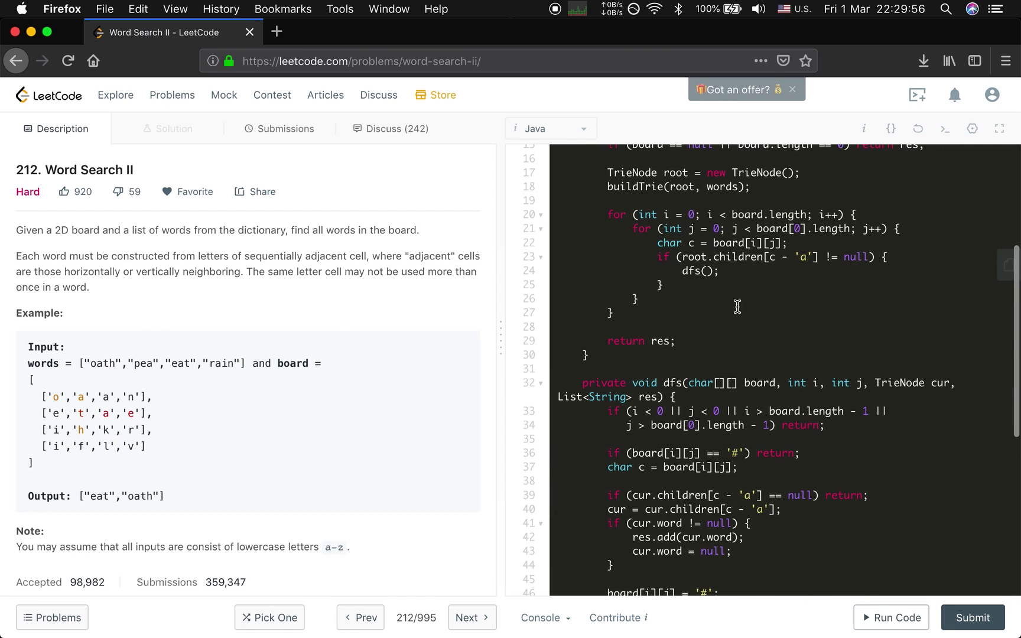
Step: Fill in the main loop's dfs call with the arguments board, i, j, root
left_click(712, 271)
type("board, i, j, ")
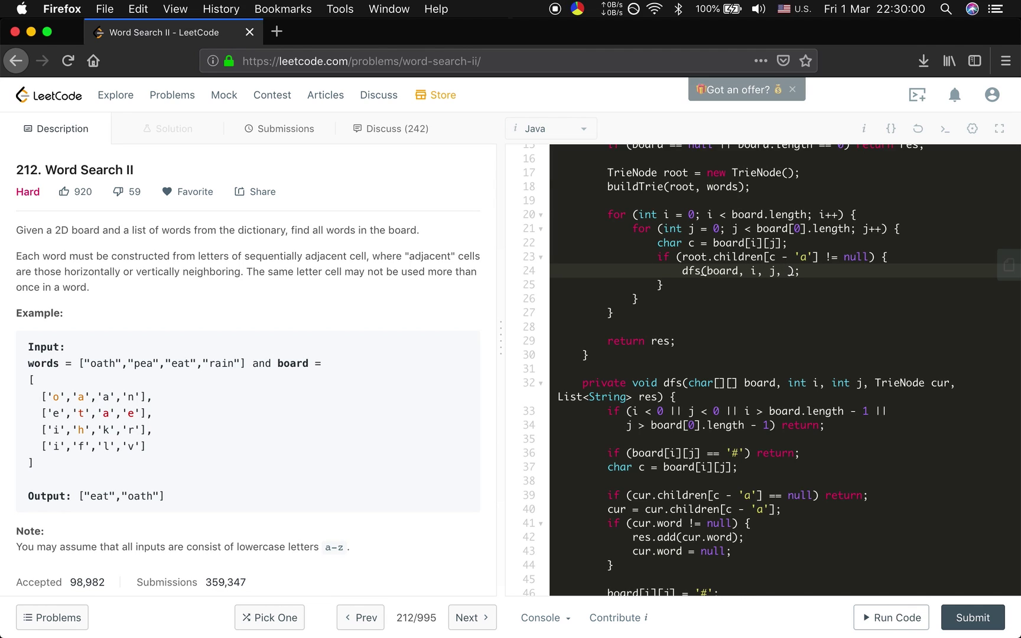
type("root,")
type("res")
scroll(769, 349, "up", 10)
Step: Run the Trie+DFS Java solution on the example test case, then submit it for judging
left_click(891, 618)
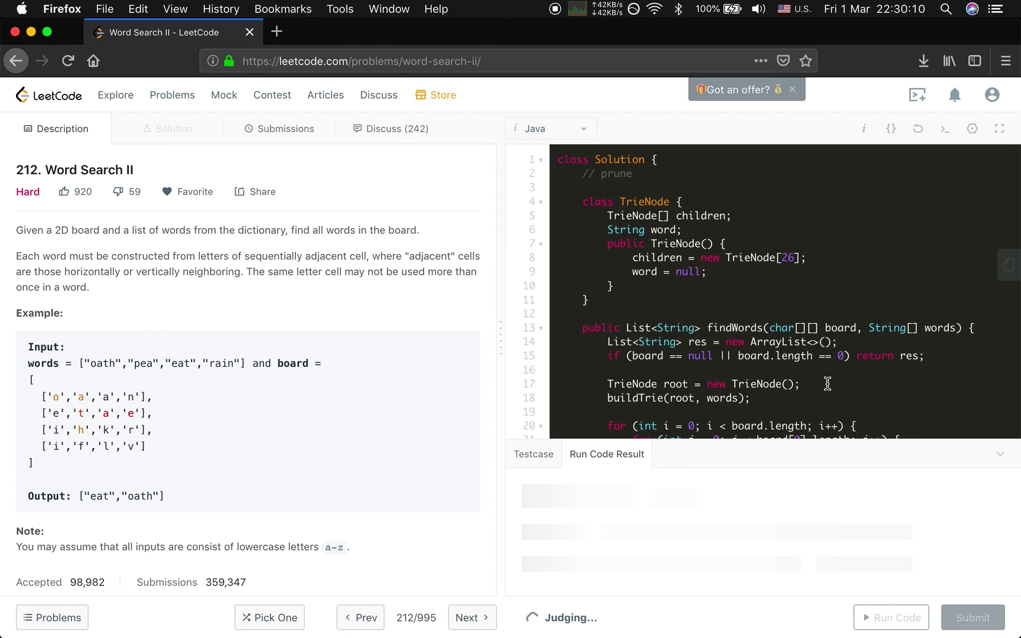
scroll(827, 351, "down", 5)
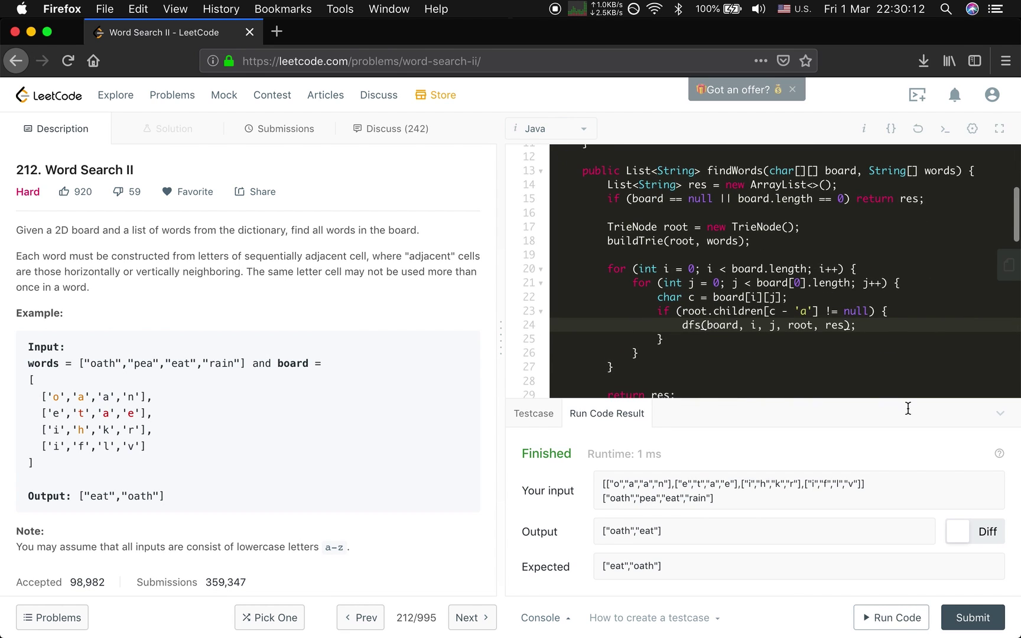
scroll(878, 299, "down", 10)
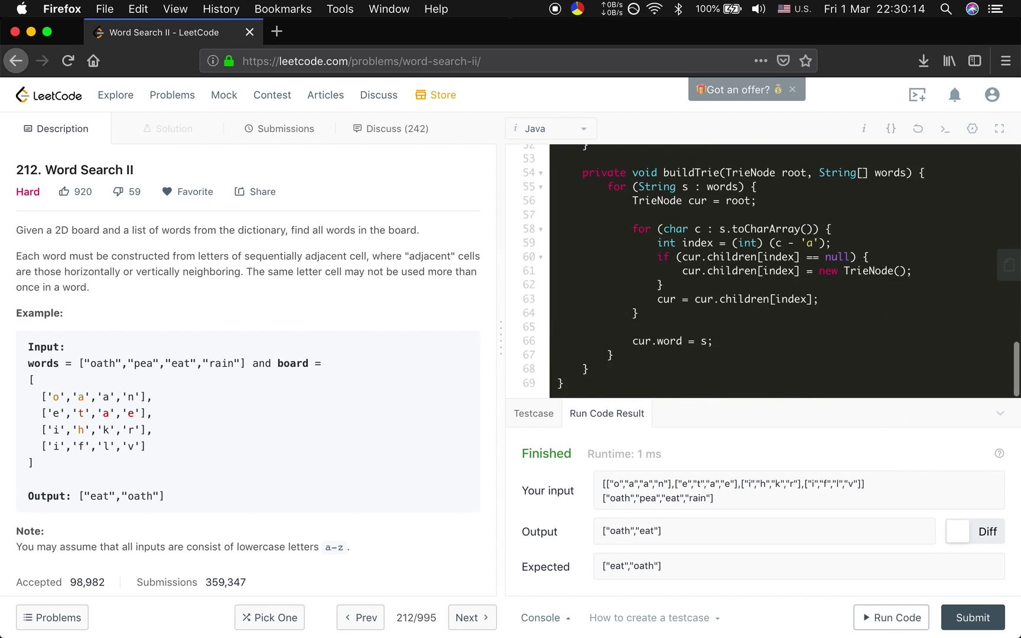
left_click(977, 621)
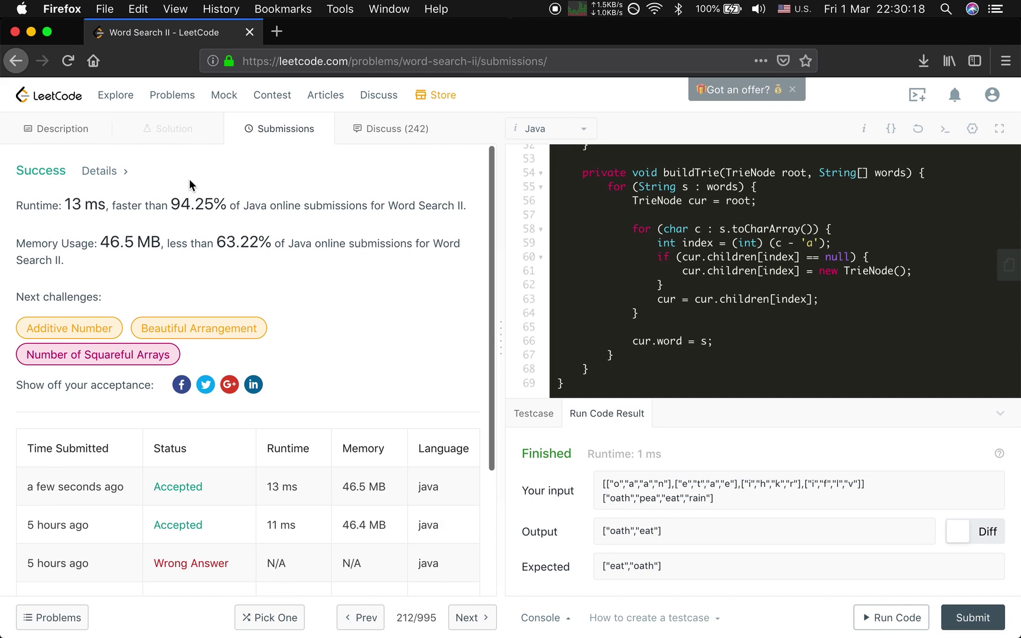
Step: Highlight the 'faster than 94.25% of Java' statistic and return to the Word Search II description
left_click_drag(169, 206, 270, 206)
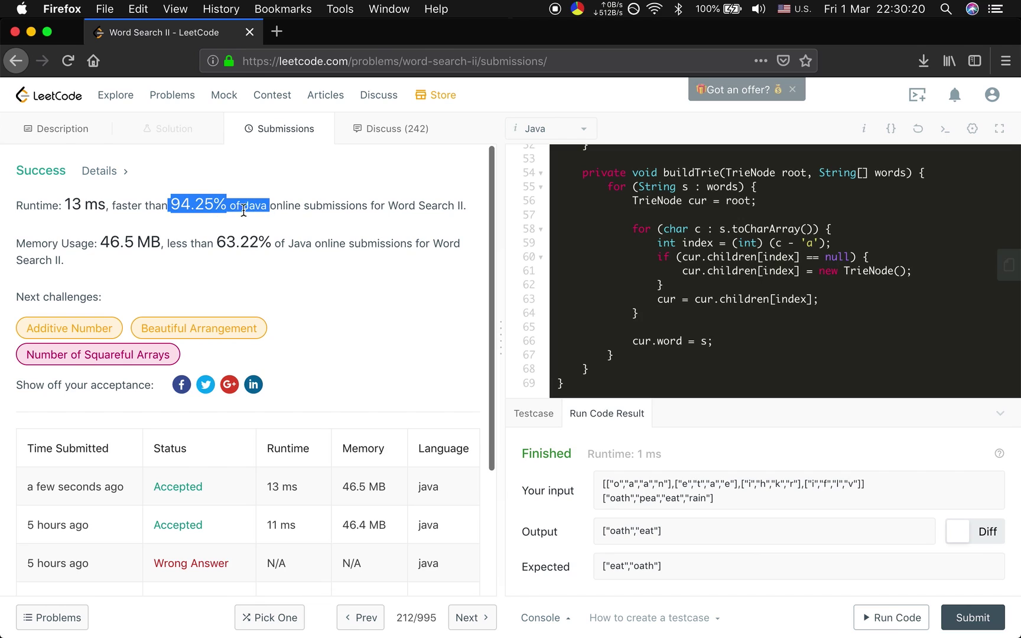
left_click(72, 138)
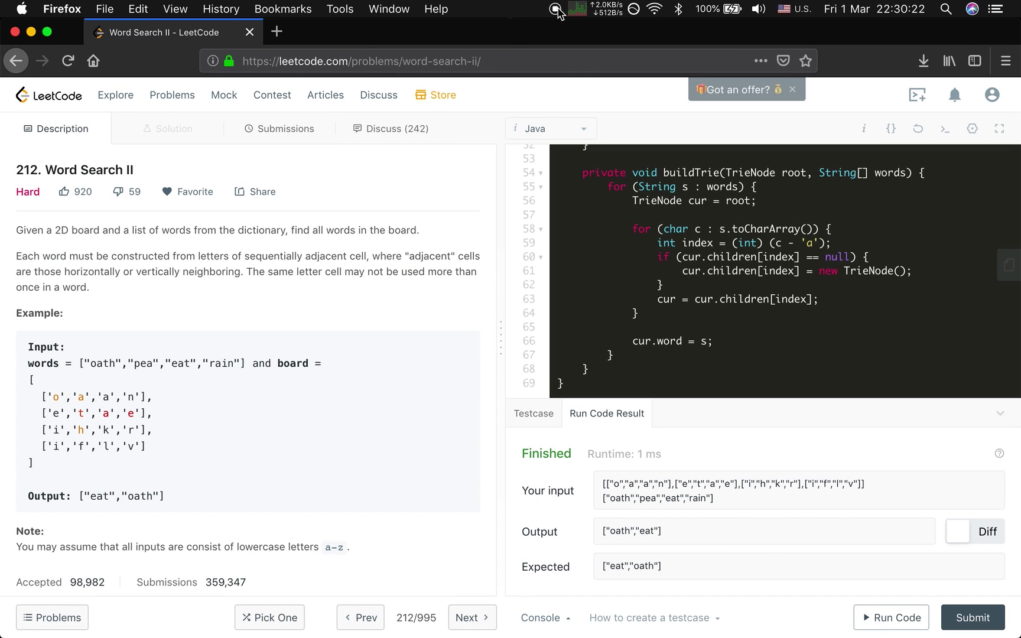